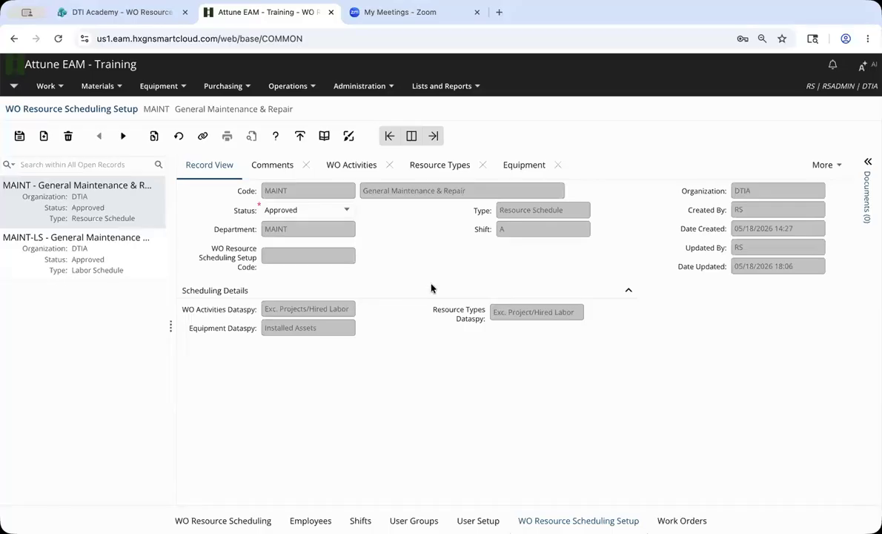
# Review the MAINT setup's Resource Schedule type, MAINT department, shift A and dataspies, then list its WO Activities.
pyautogui.tripleClick(571, 210)
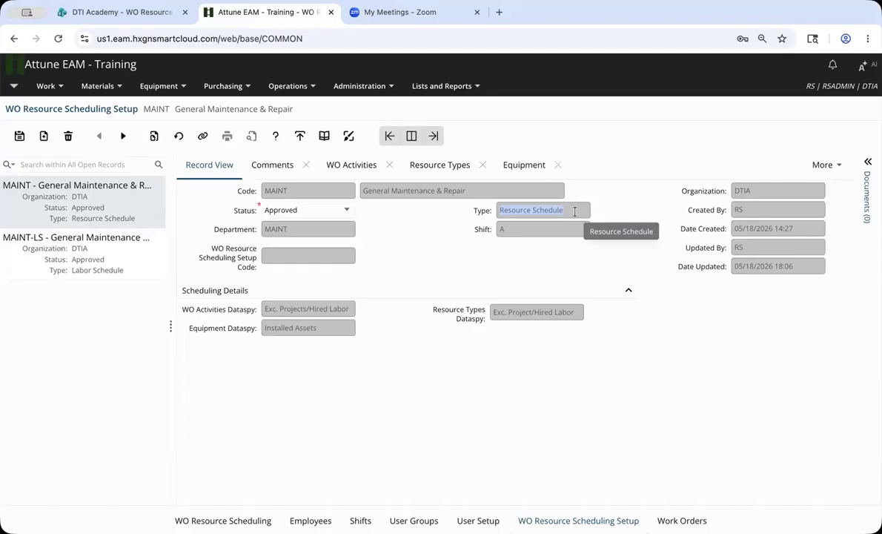
pyautogui.doubleClick(320, 229)
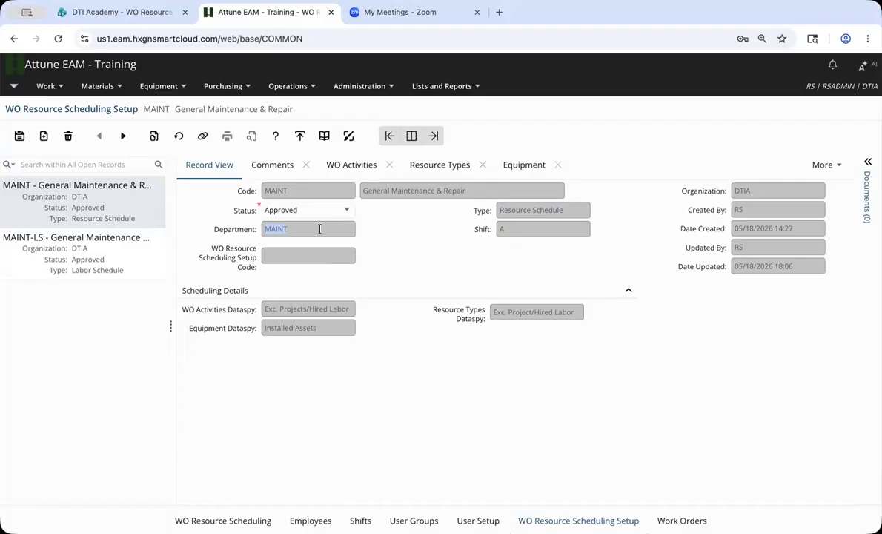
pyautogui.doubleClick(535, 231)
pyautogui.click(351, 309)
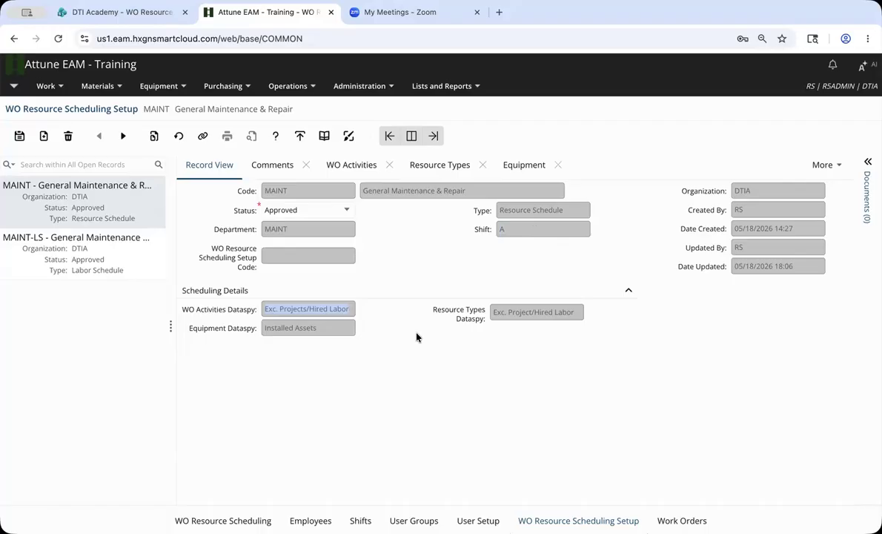
pyautogui.click(341, 325)
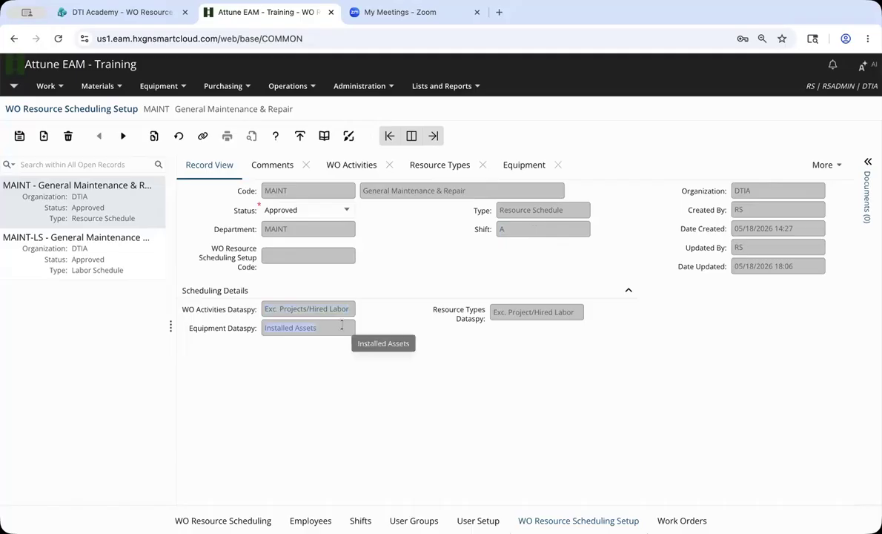
pyautogui.click(528, 312)
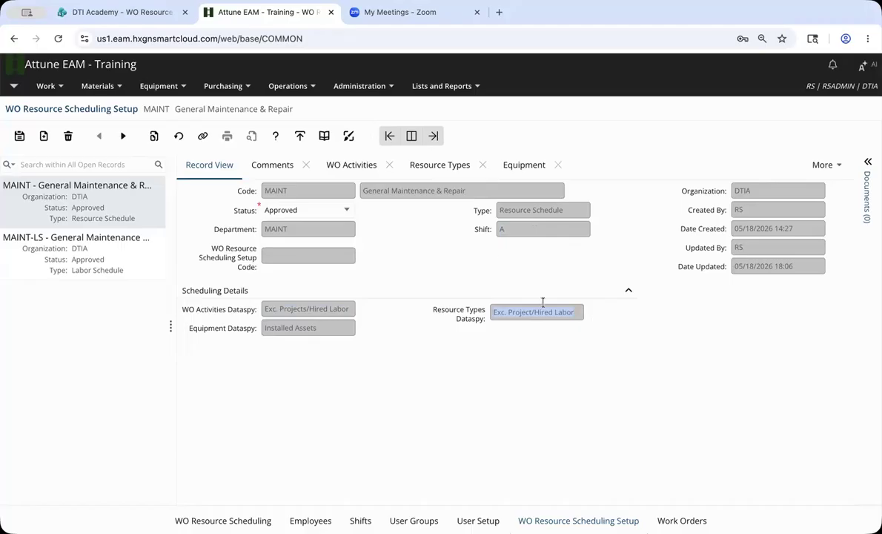
pyautogui.click(354, 175)
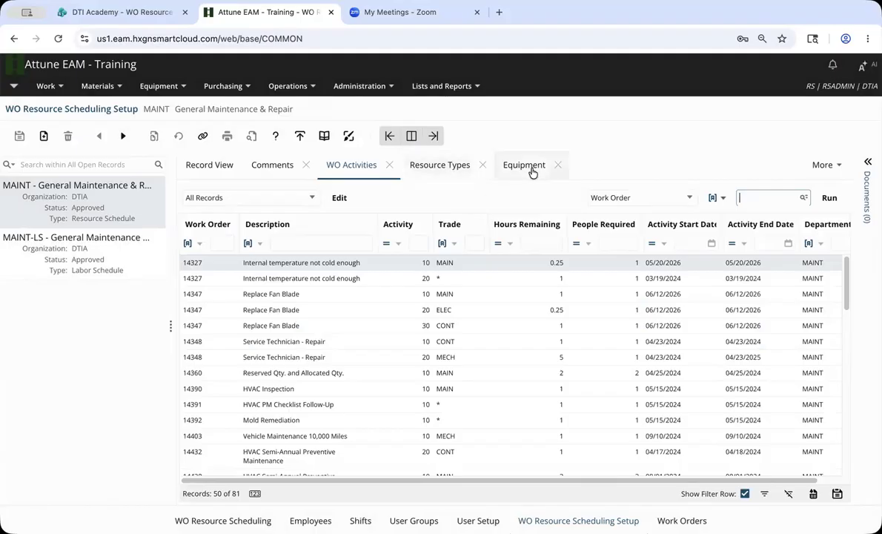
# Apply the Exc. Projects/Hired Labor dataspy, review its filter criteria, and return to Record View.
pyautogui.click(312, 199)
pyautogui.click(298, 231)
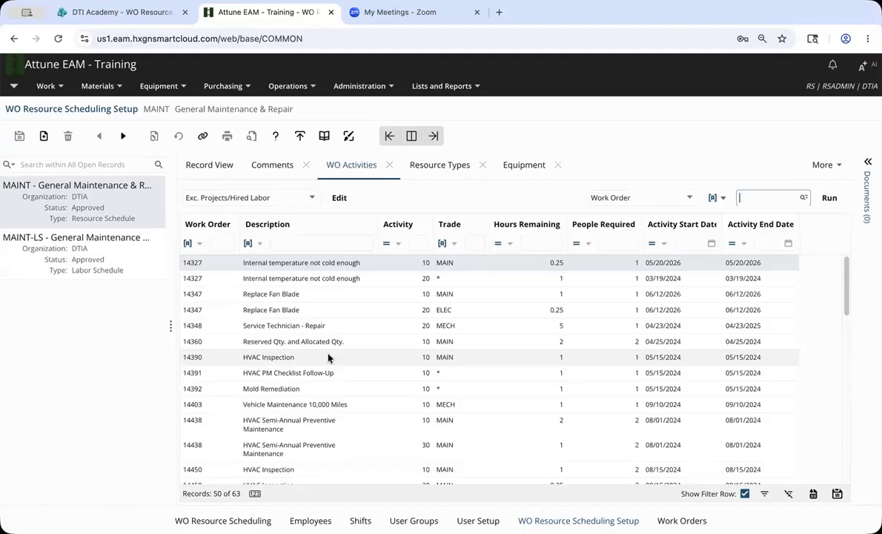
pyautogui.click(339, 198)
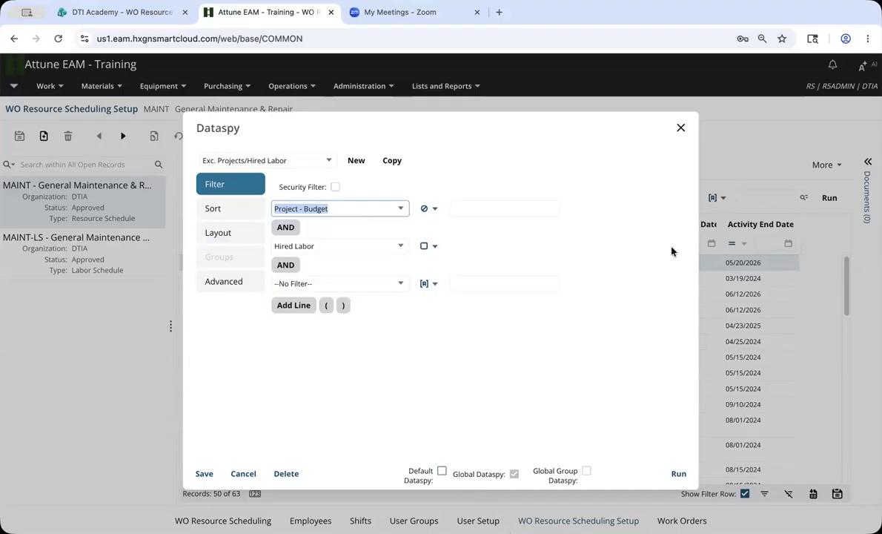
pyautogui.click(681, 127)
pyautogui.click(200, 166)
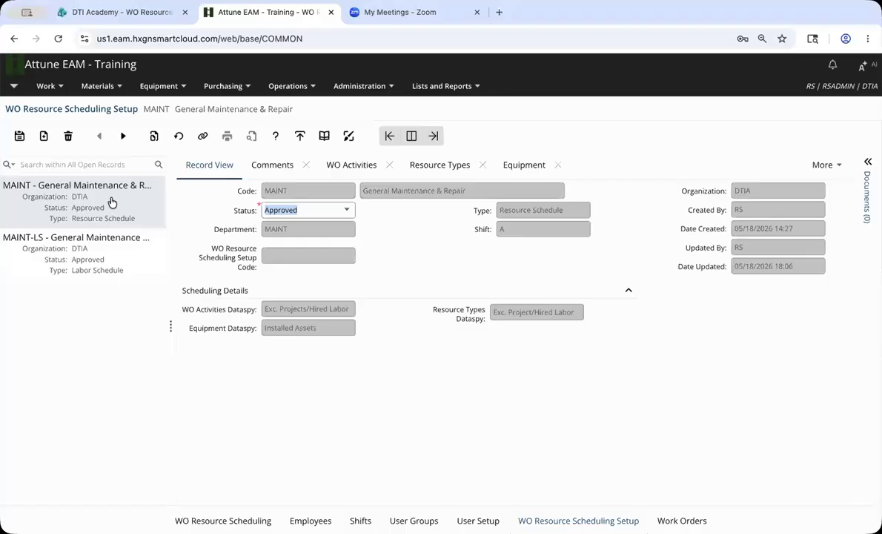
# Open MAINT-LS and review its linked MAINT setup code, Labor Schedule type, MAINT department and shift A.
pyautogui.click(122, 266)
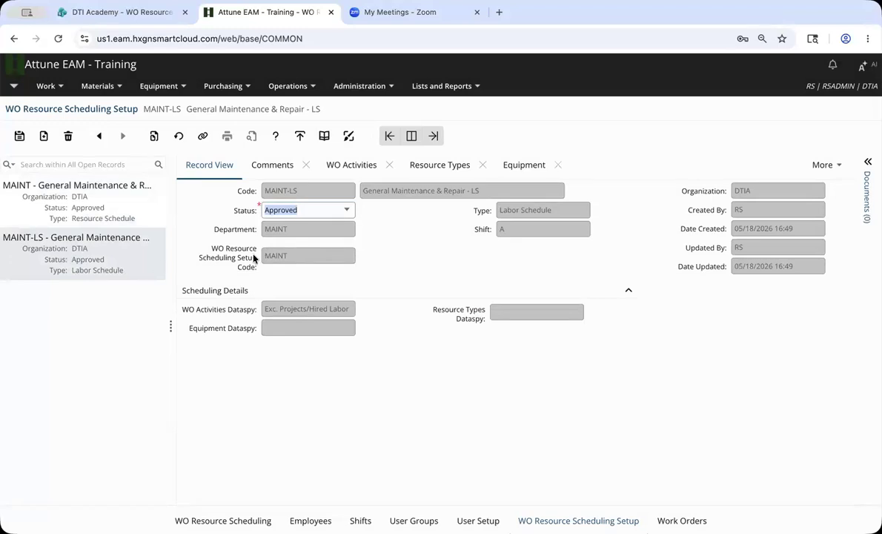
pyautogui.click(280, 256)
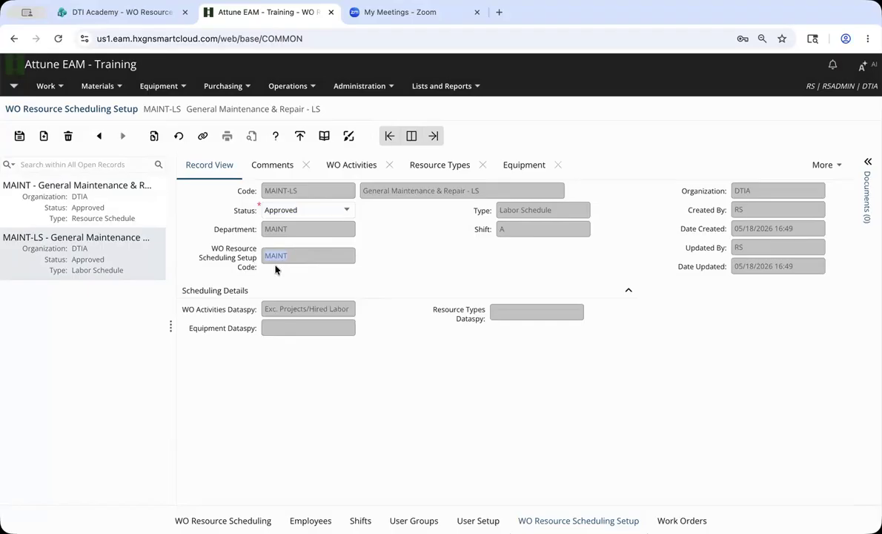
pyautogui.press('Tab')
pyautogui.hotkey('shift', 'Tab')
pyautogui.click(576, 210)
pyautogui.doubleClick(335, 229)
pyautogui.doubleClick(528, 230)
pyautogui.doubleClick(315, 233)
pyautogui.doubleClick(514, 232)
# Go to Work > WO Planning > WO Resource Scheduling and look up the available Setups.
pyautogui.click(223, 521)
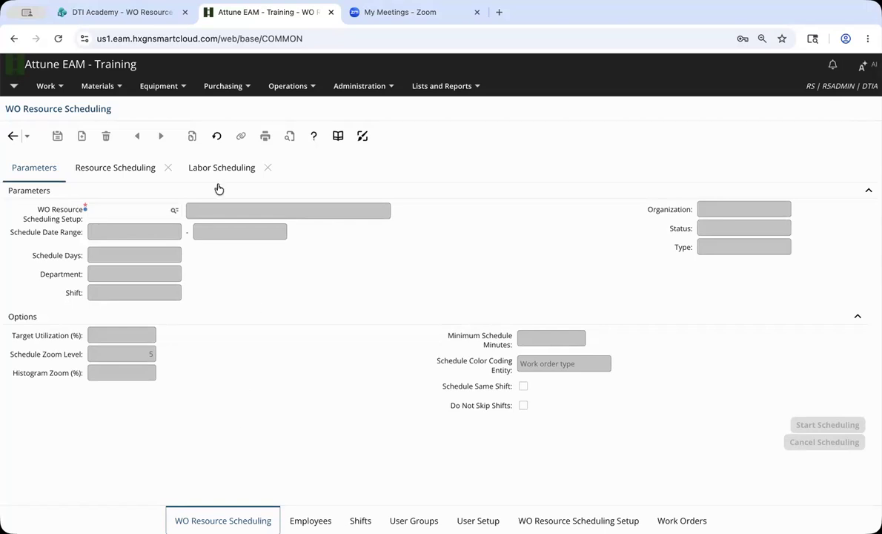
pyautogui.click(62, 88)
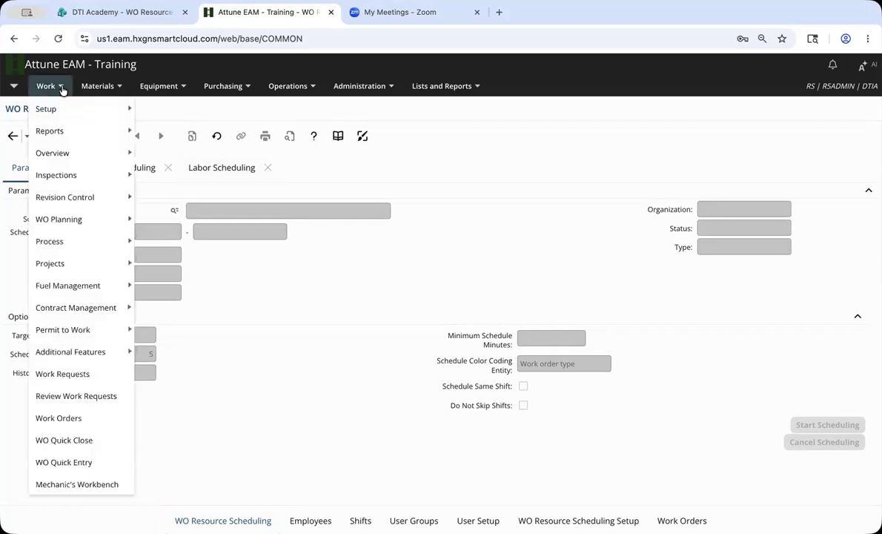
pyautogui.moveTo(102, 228)
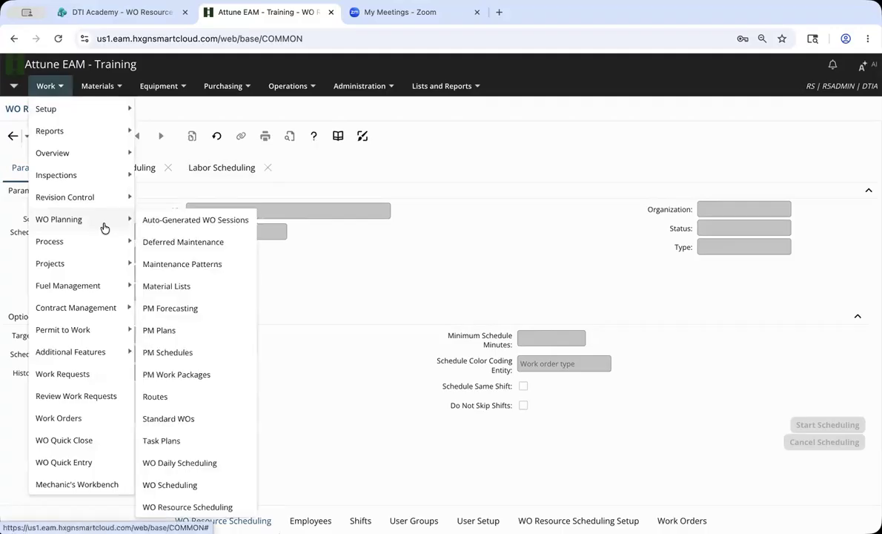
pyautogui.click(235, 512)
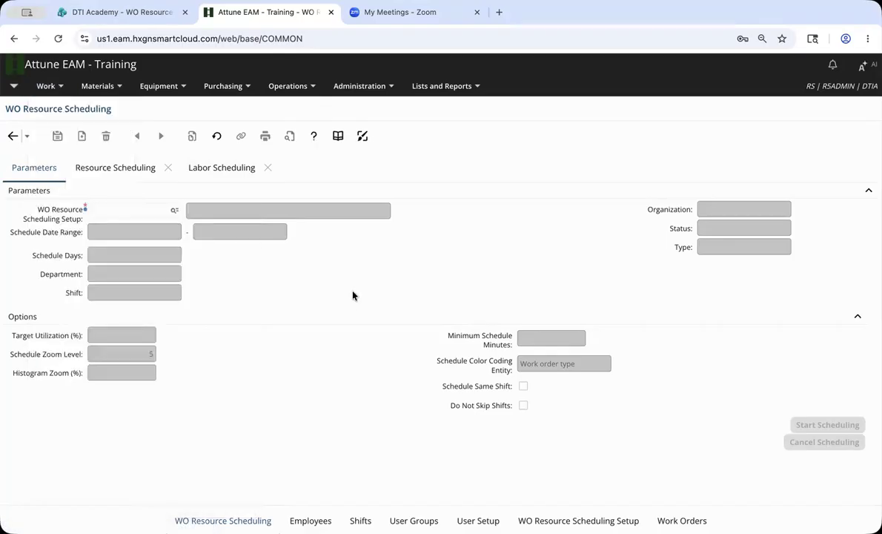
pyautogui.click(175, 211)
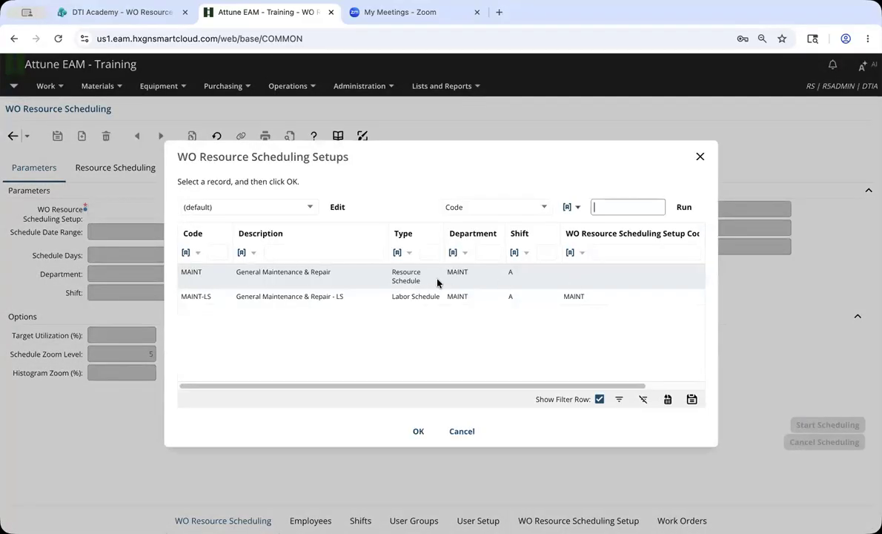
# Choose the MAINT setup and set Schedule Days to 60.
pyautogui.doubleClick(438, 280)
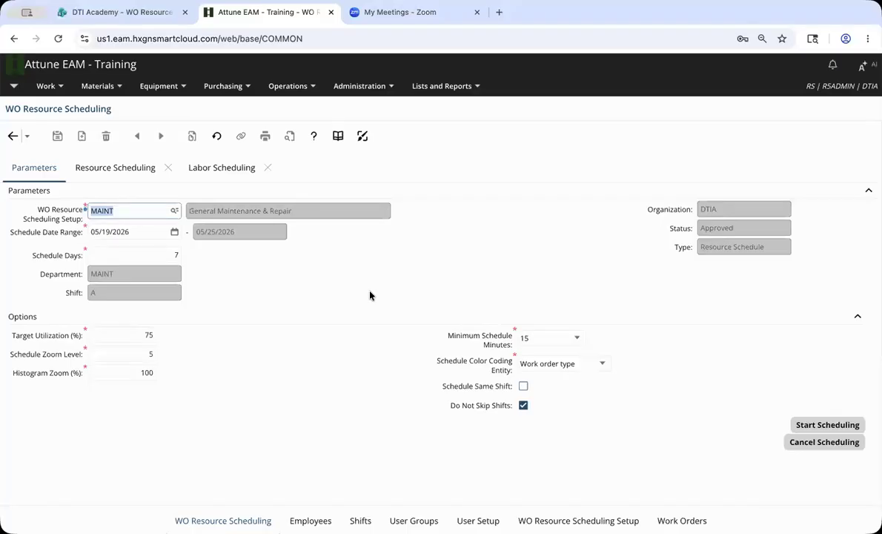
pyautogui.click(172, 255)
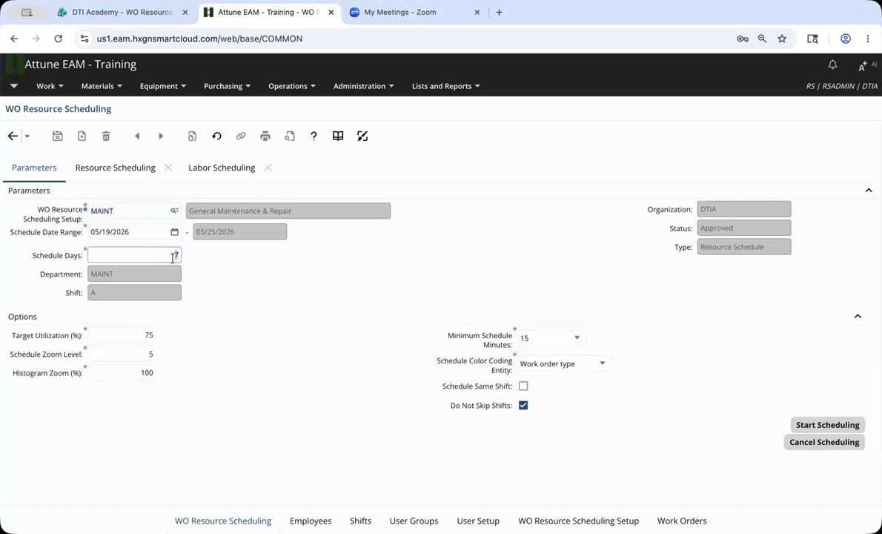
pyautogui.write('60')
pyautogui.click(233, 271)
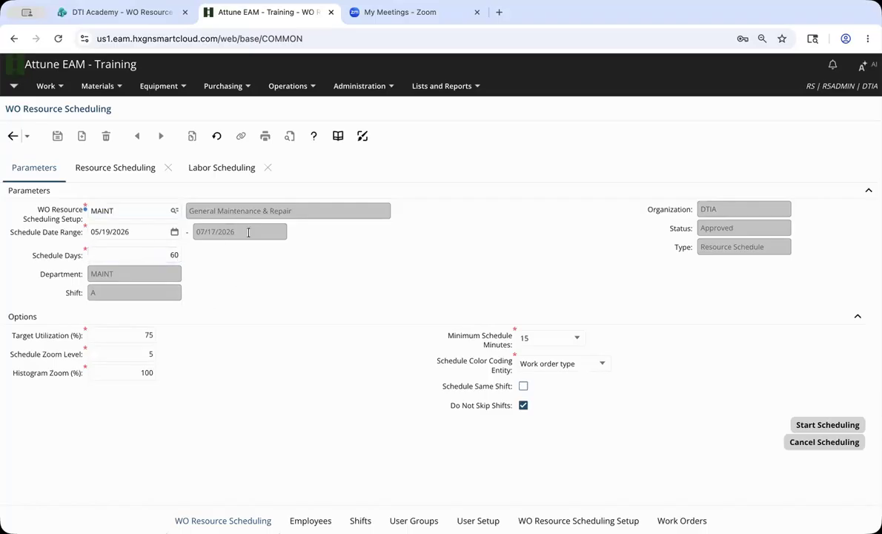
pyautogui.moveTo(249, 232); pyautogui.dragTo(232, 234)
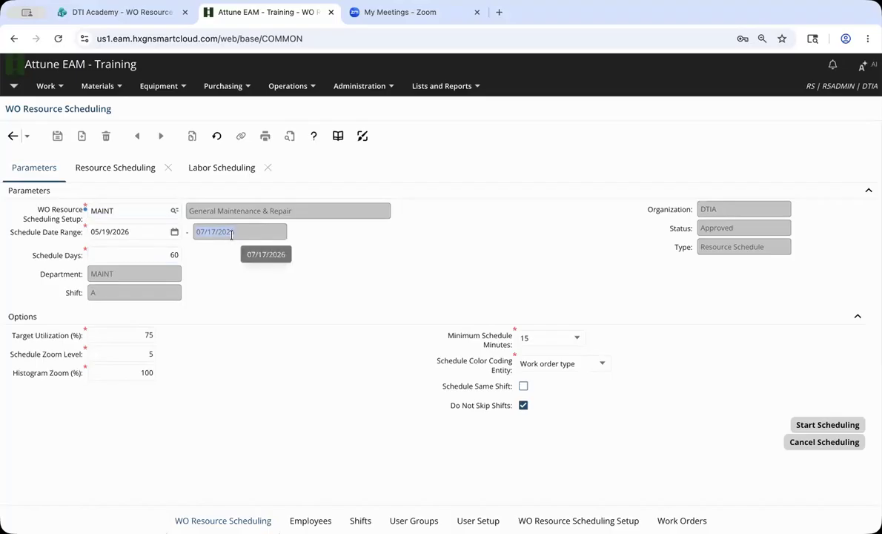
# Change the start date to 05/20/2026, then check department MAINT, shift A and zoom level 5.
pyautogui.hotkey('shift', 'Tab')
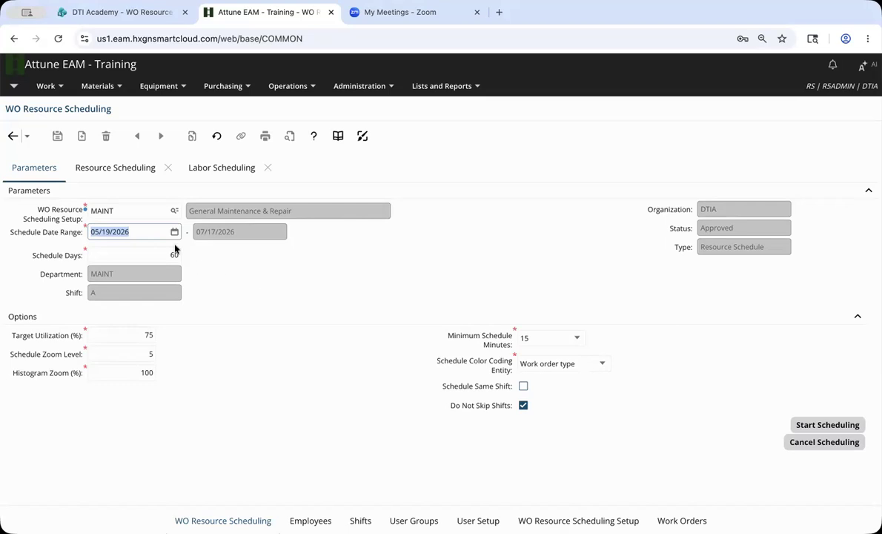
pyautogui.press('BackSpace')
pyautogui.write('05/20/2026')
pyautogui.press('Tab')
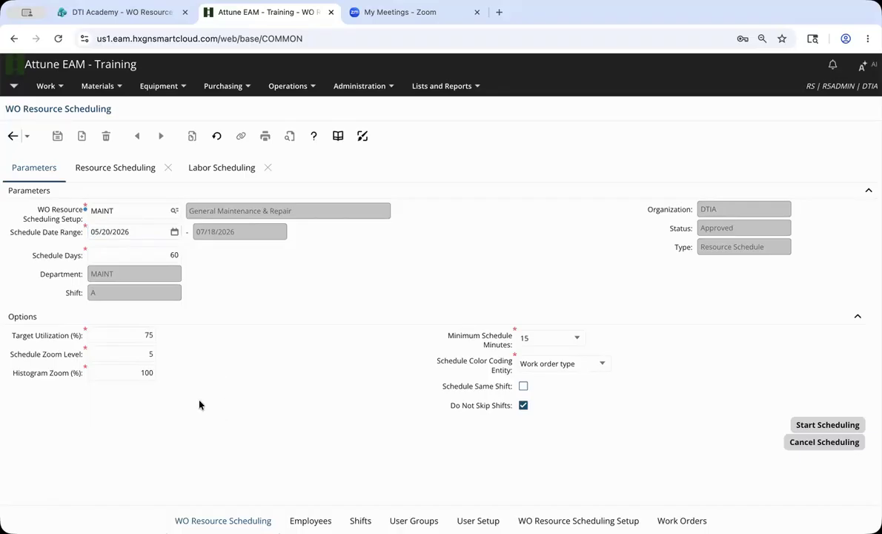
pyautogui.doubleClick(141, 273)
pyautogui.doubleClick(147, 291)
pyautogui.click(133, 353)
# Start Scheduling, browse the 58 pending activities, and bring up the activity actions list.
pyautogui.click(844, 429)
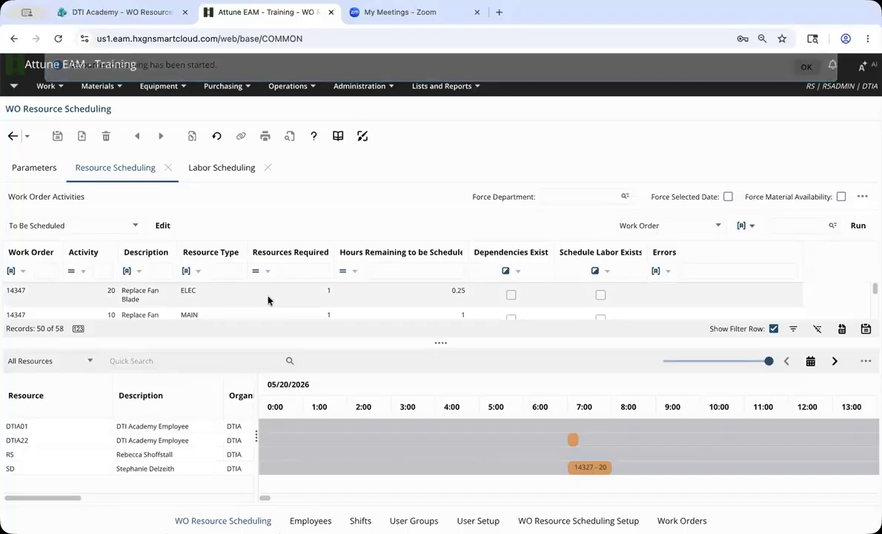
pyautogui.scroll(-2, 269, 300)
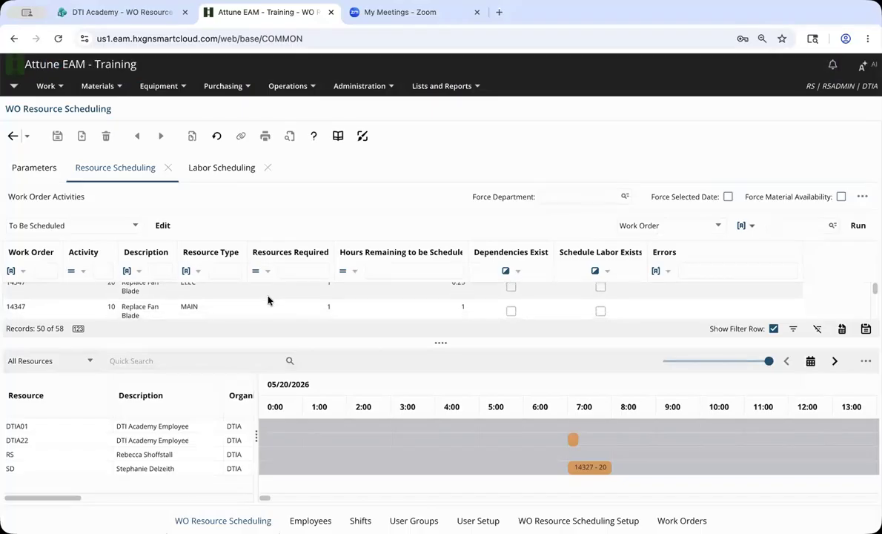
pyautogui.scroll(-2, 268, 299)
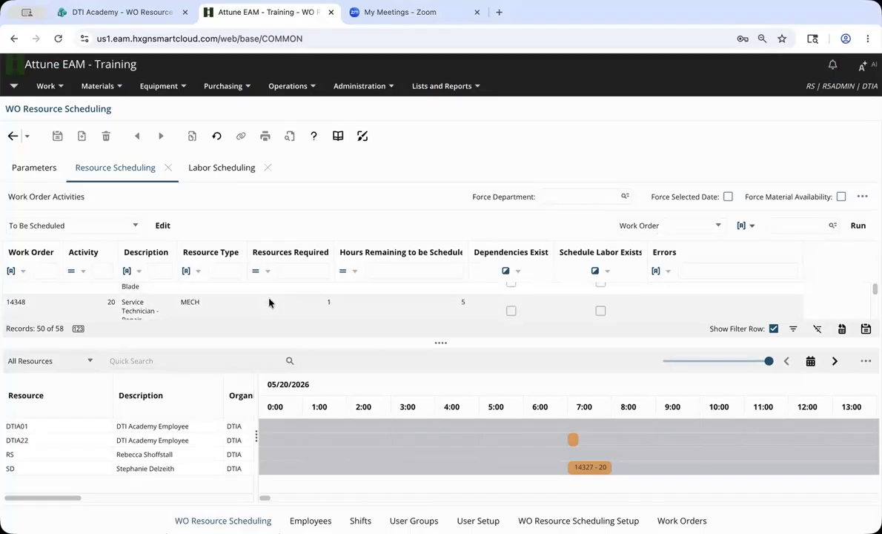
pyautogui.scroll(-2, 270, 301)
pyautogui.scroll(5, 270, 301)
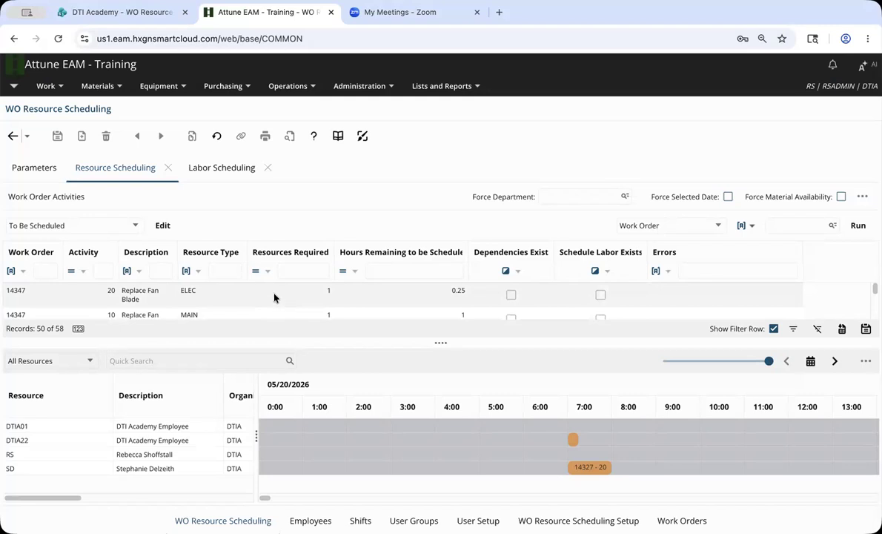
pyautogui.moveTo(271, 503)
pyautogui.mouseDown()
pyautogui.moveTo(287, 502)
pyautogui.moveTo(279, 502)
pyautogui.mouseUp()
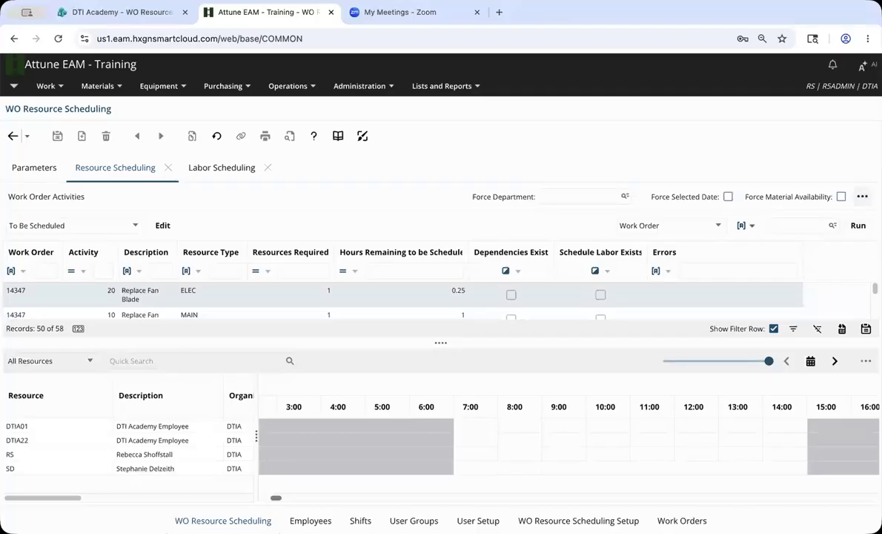
pyautogui.click(862, 196)
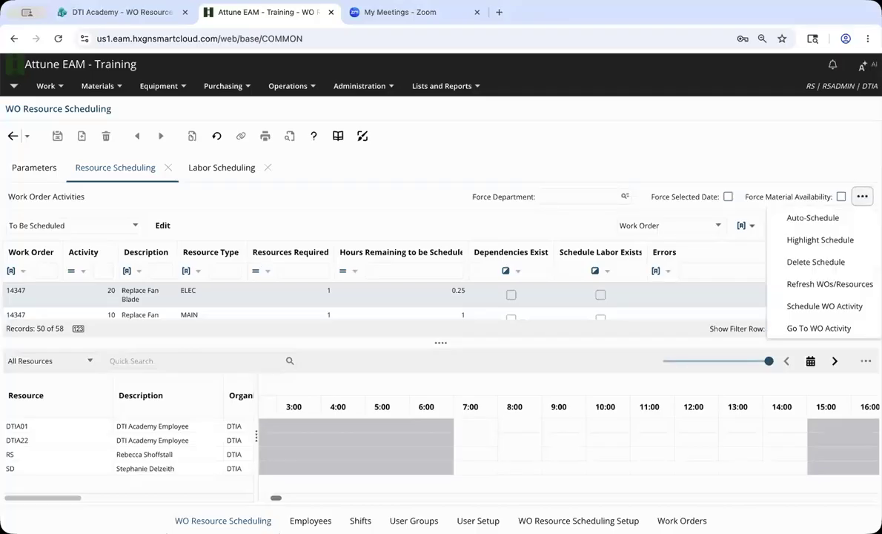
# Auto-Schedule the pending activities and review the 37 scheduled bars and 21 no-availability errors.
pyautogui.click(848, 222)
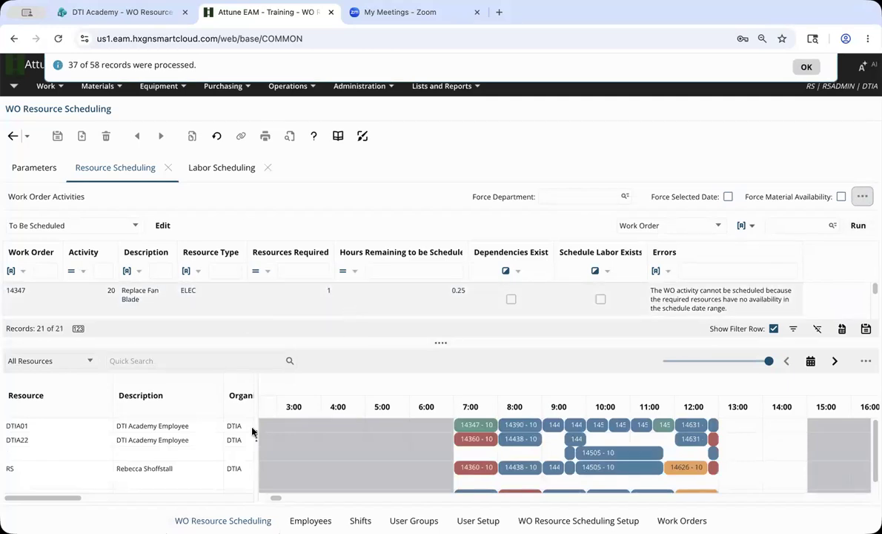
pyautogui.scroll(-1, 275, 438)
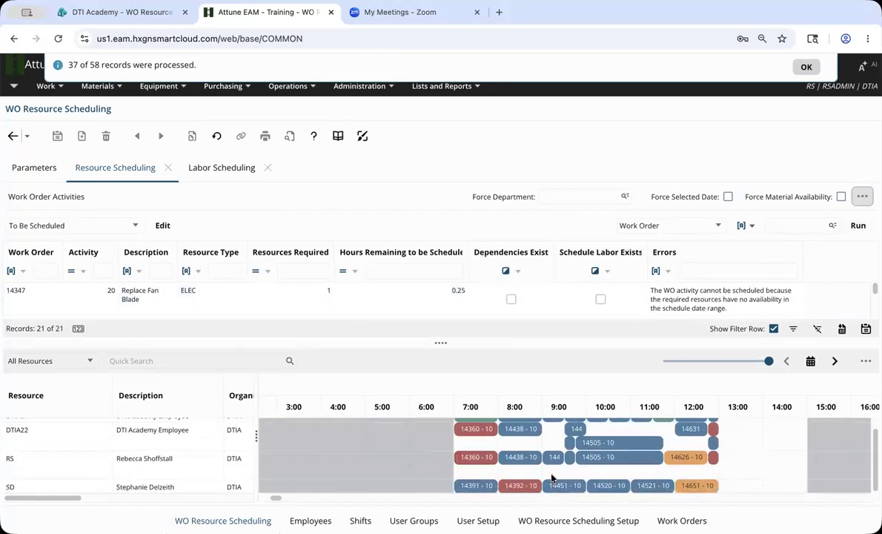
pyautogui.scroll(1, 512, 441)
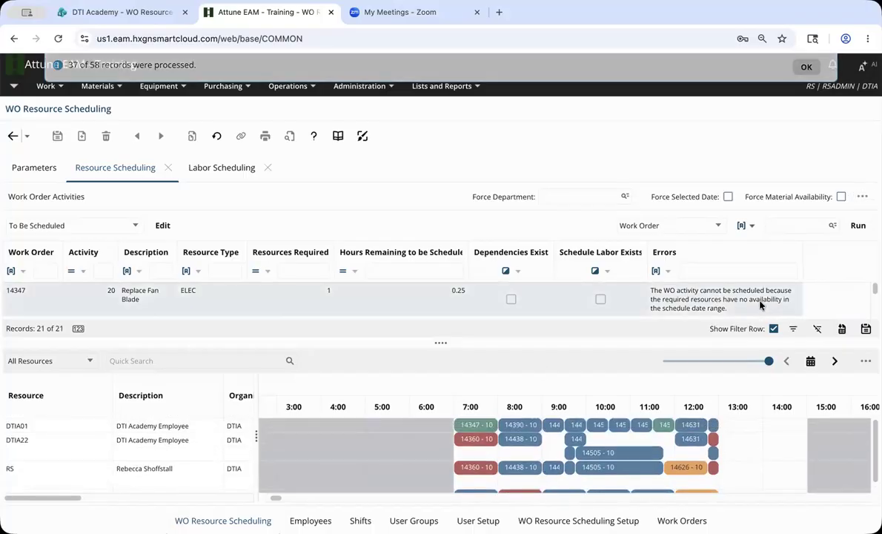
pyautogui.scroll(-1, 748, 307)
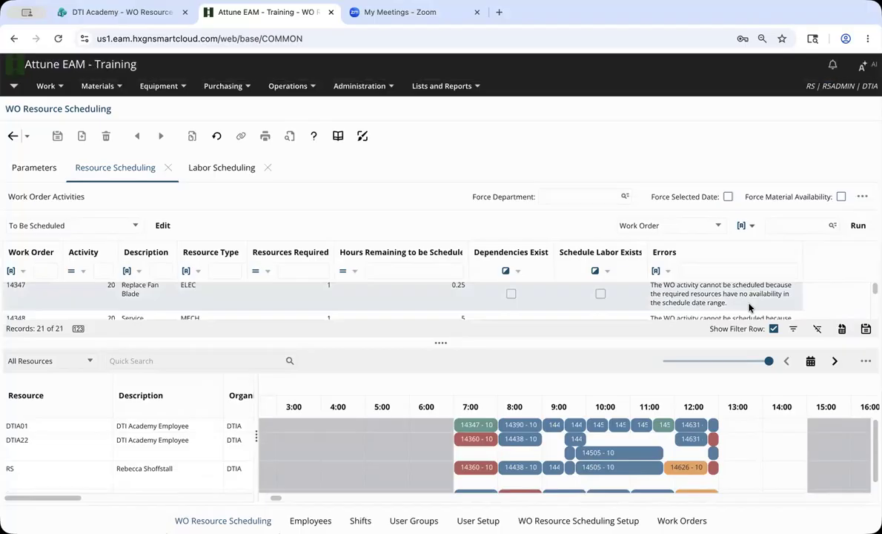
pyautogui.click(69, 227)
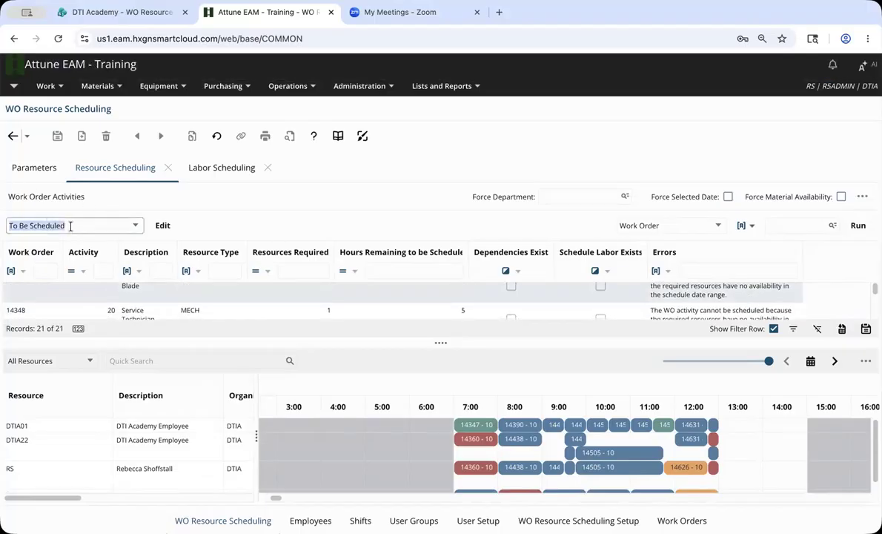
pyautogui.scroll(-1, 704, 312)
pyautogui.scroll(-1, 703, 312)
pyautogui.scroll(2, 703, 310)
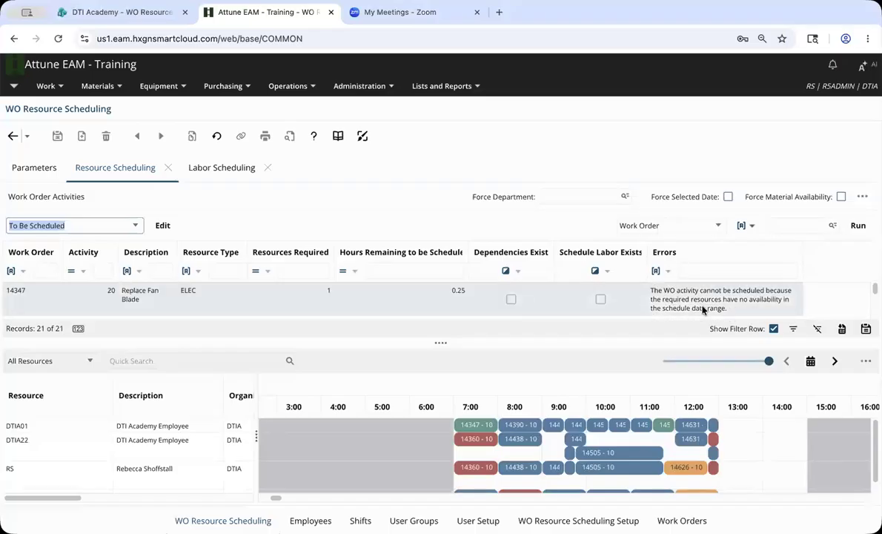
# Cancel all schedules made in this session and confirm discarding the changes.
pyautogui.click(866, 361)
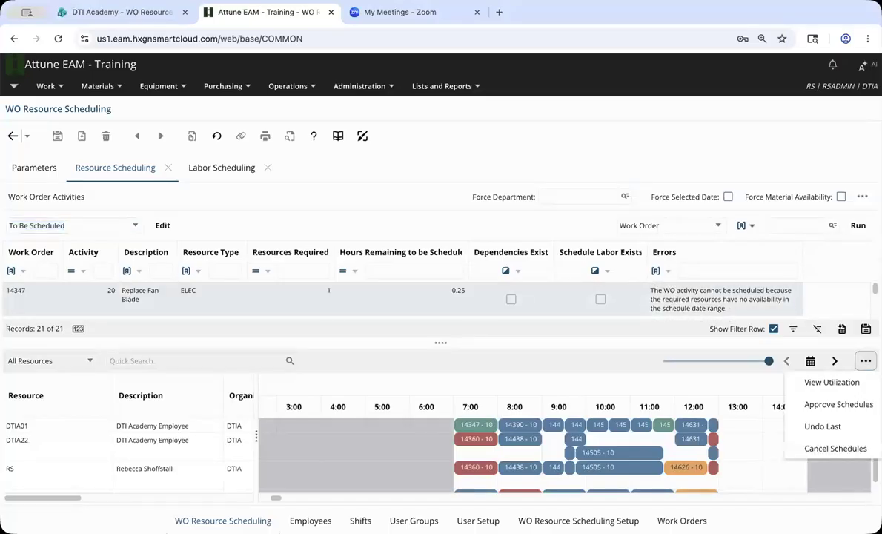
pyautogui.click(859, 448)
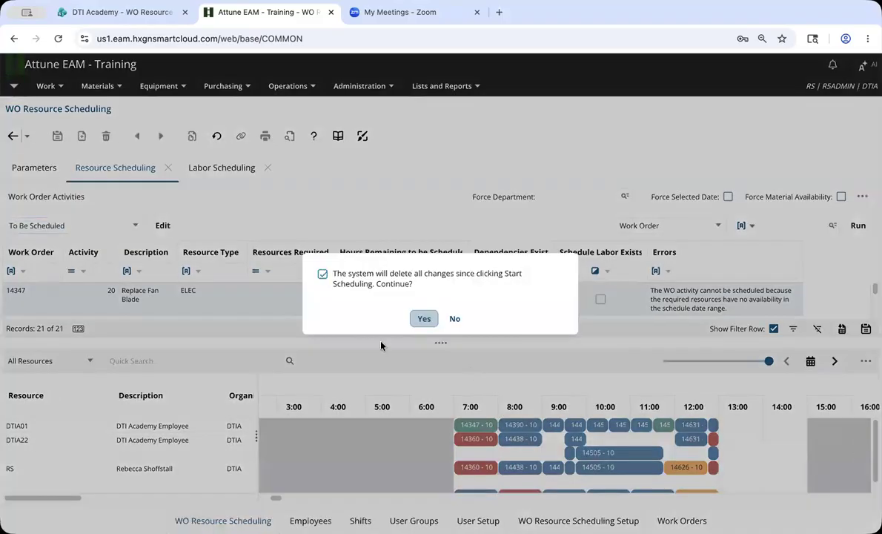
pyautogui.click(424, 319)
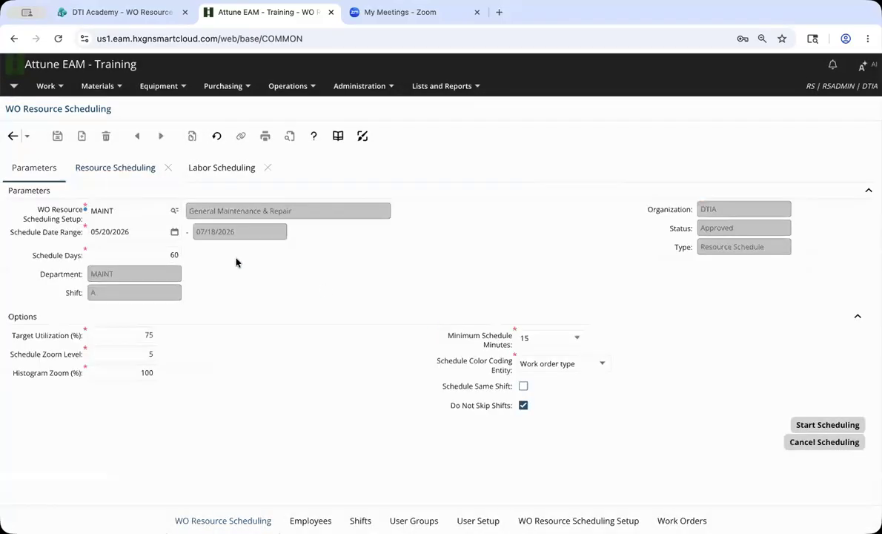
# Restart scheduling with 60 pending activities and select the work order 14327 activity.
pyautogui.click(839, 426)
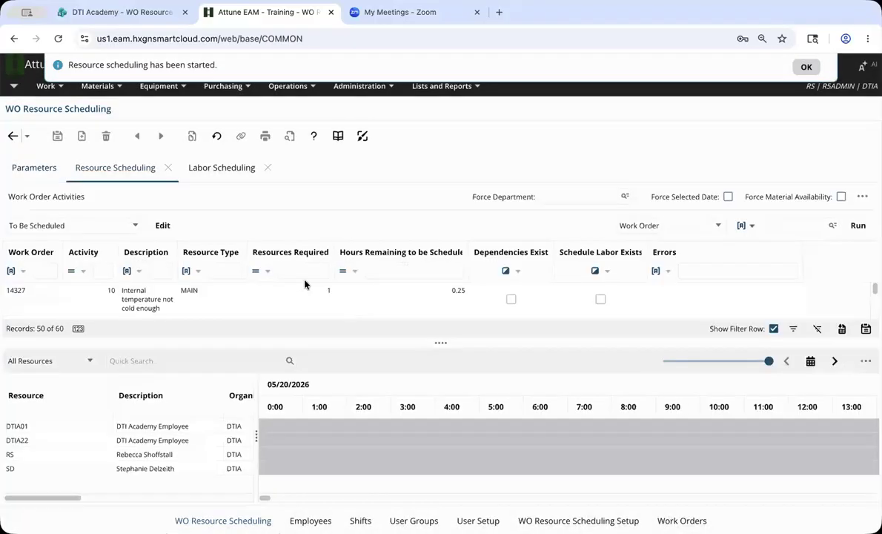
pyautogui.moveTo(266, 499); pyautogui.dragTo(275, 500)
pyautogui.click(198, 298)
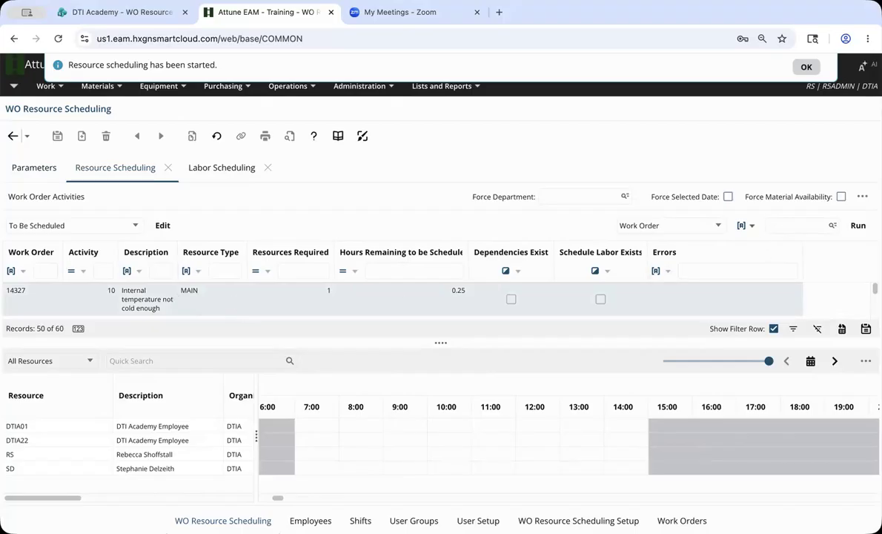
pyautogui.click(863, 196)
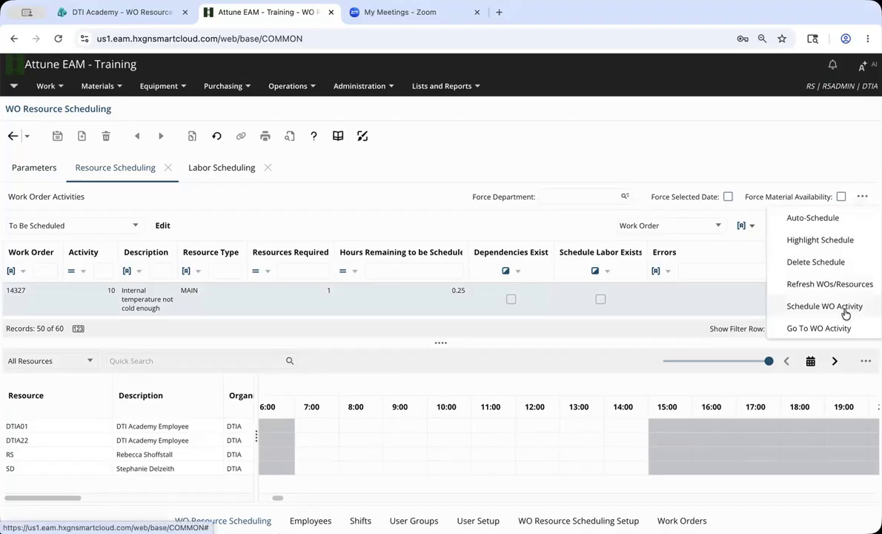
# Schedule 14327 activity 10 for 7:00 on 05/21/2026; 14347 fails for lack of availability.
pyautogui.click(845, 314)
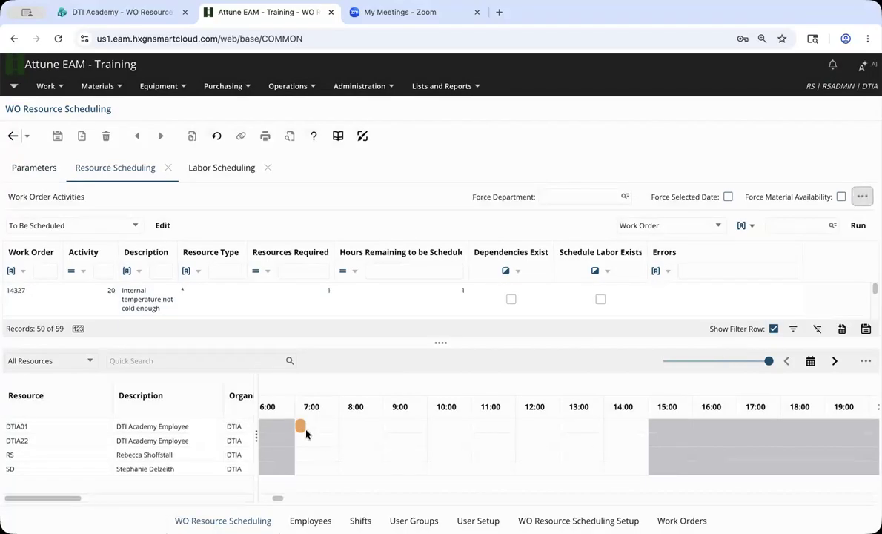
pyautogui.scroll(-1, 222, 297)
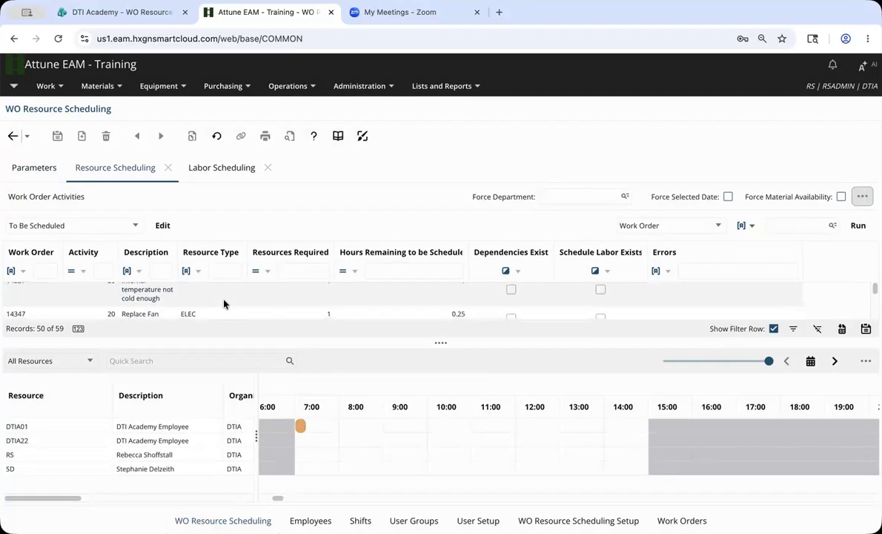
pyautogui.click(222, 311)
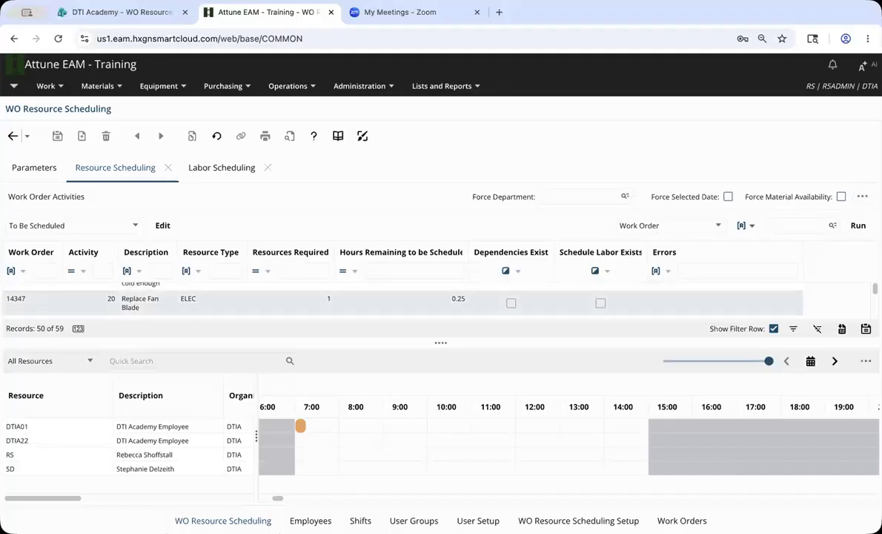
pyautogui.click(862, 197)
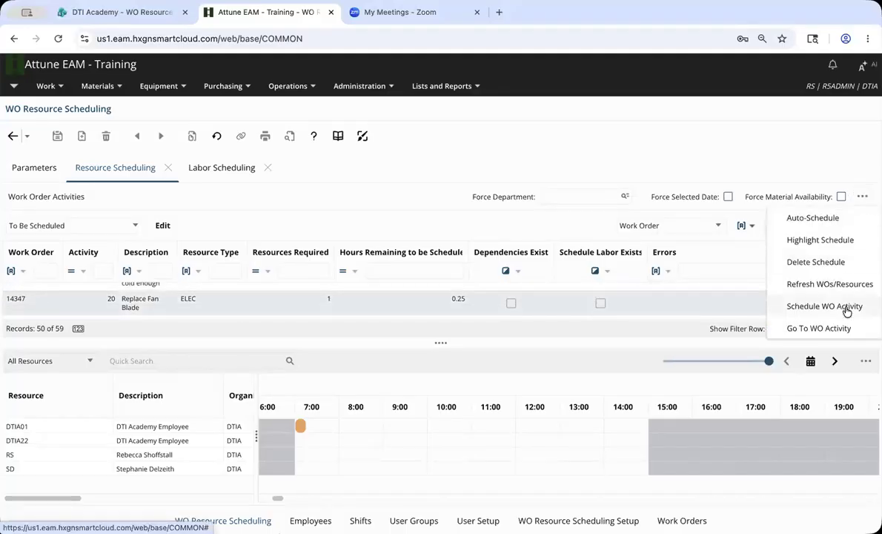
pyautogui.click(792, 306)
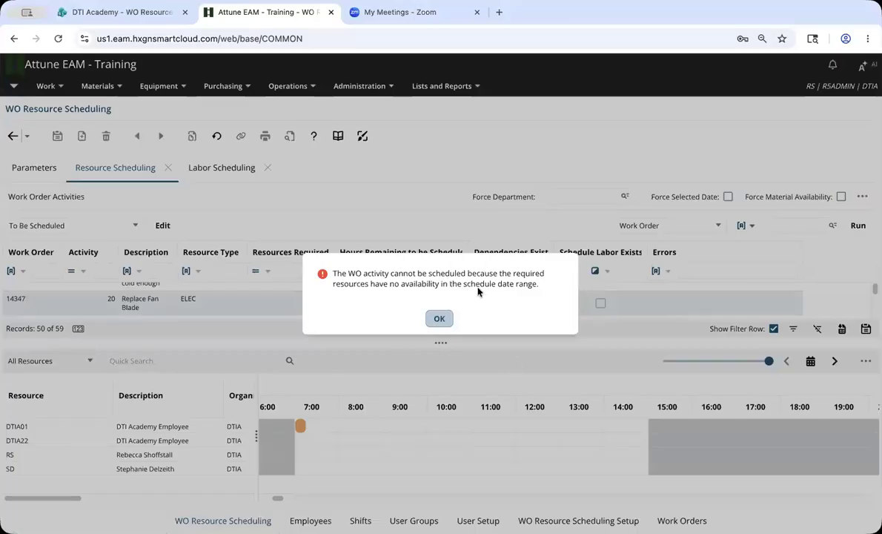
pyautogui.click(439, 324)
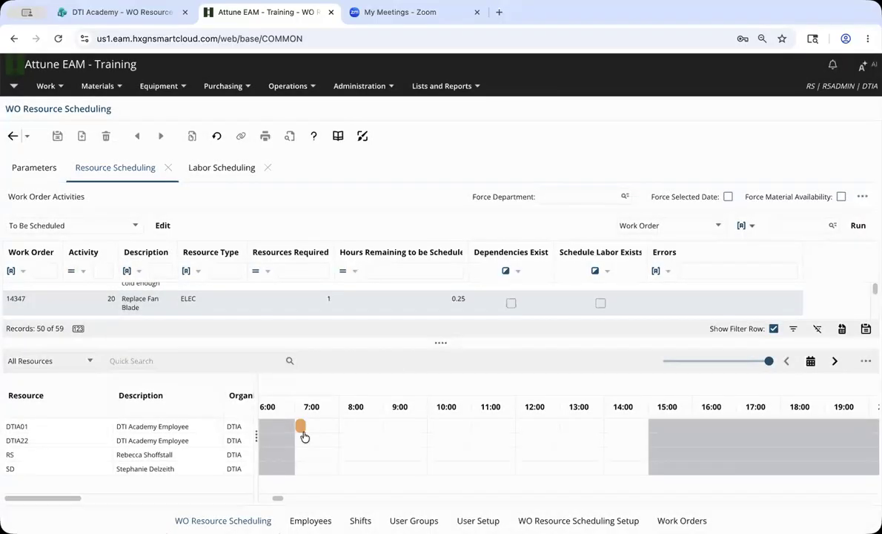
pyautogui.moveTo(300, 428)
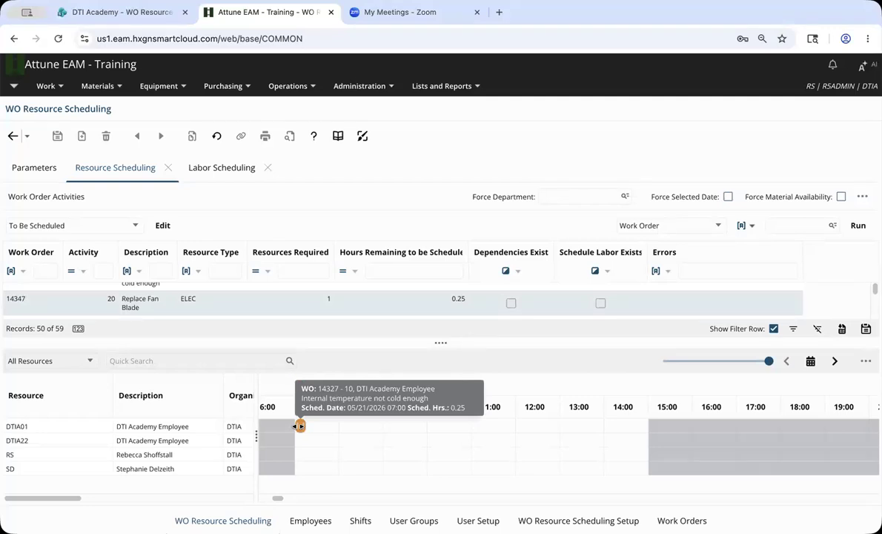
pyautogui.click(682, 520)
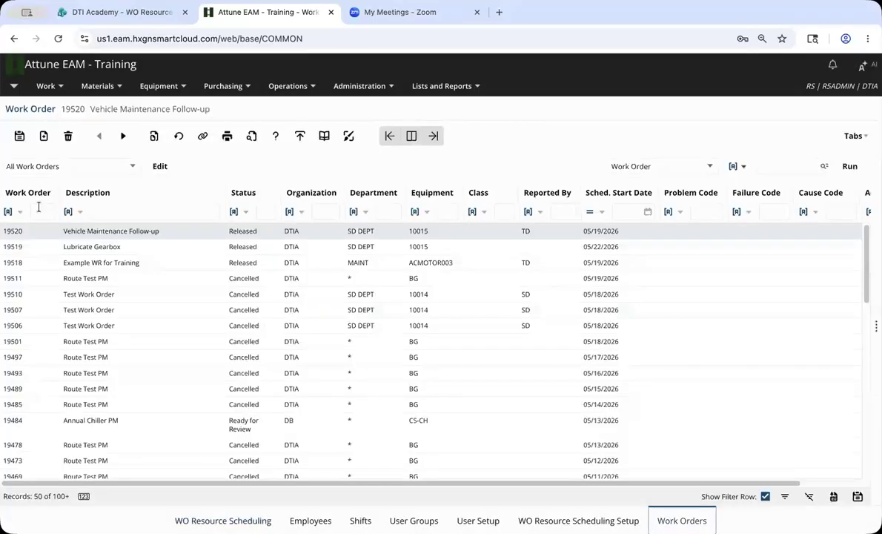
# Search the work order list to find work order 14327.
pyautogui.click(39, 211)
pyautogui.write('14237')
pyautogui.press('Return')
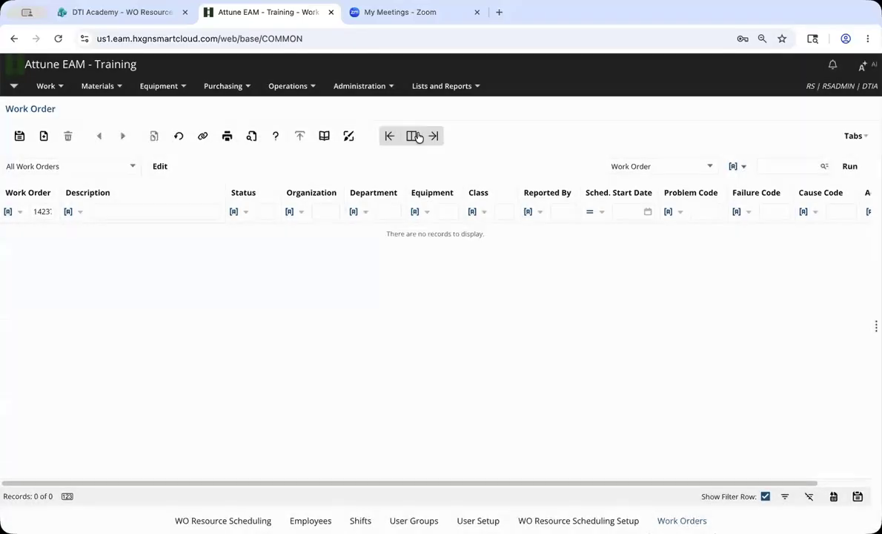
pyautogui.click(412, 137)
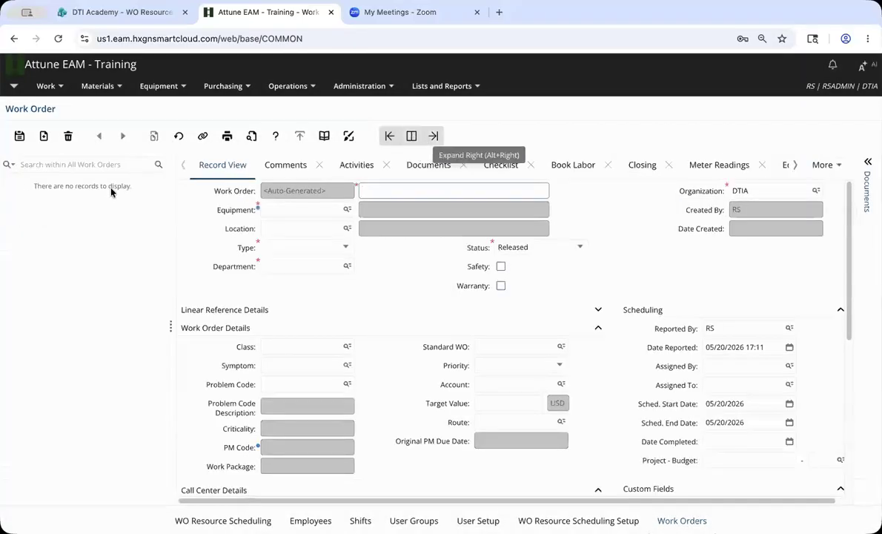
pyautogui.click(110, 163)
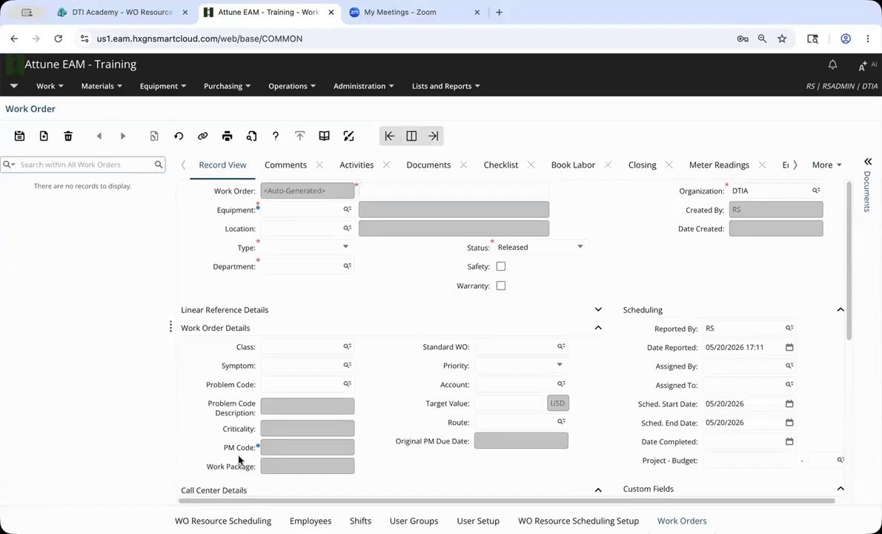
pyautogui.write('14327')
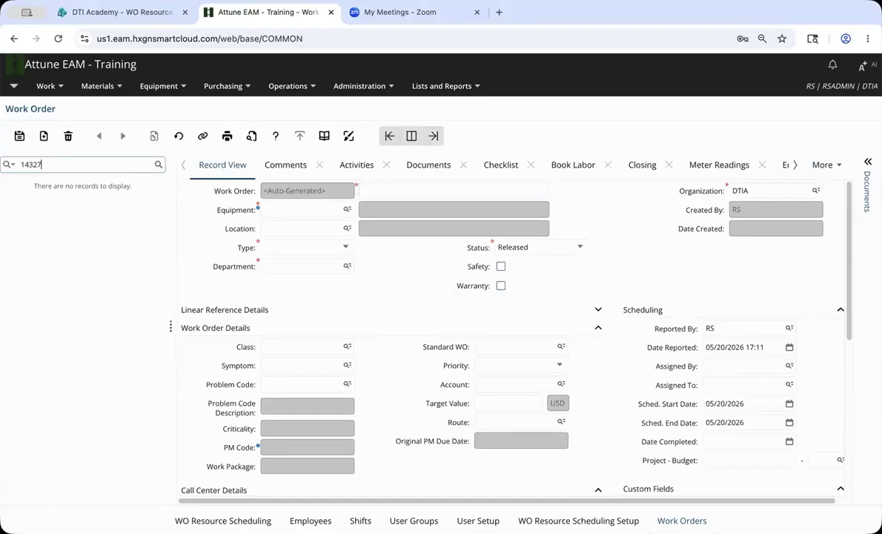
pyautogui.press('Return')
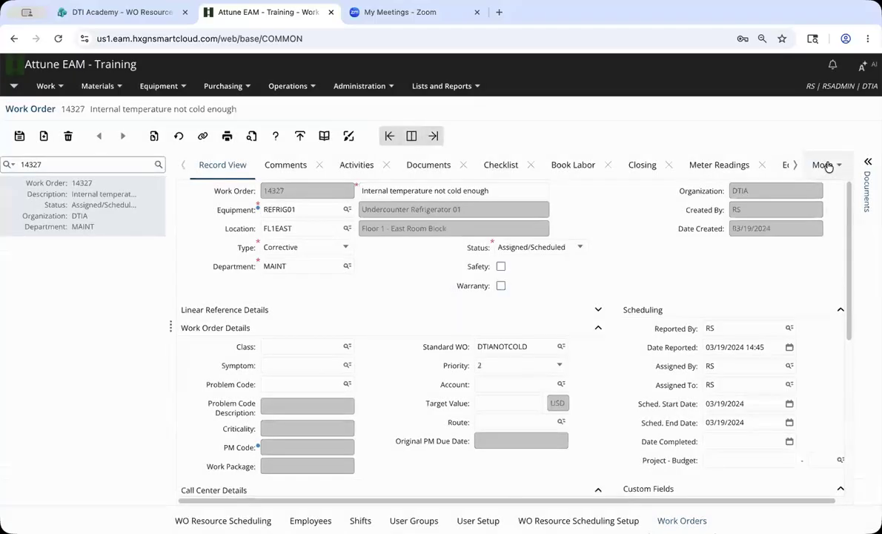
# View work order 14327's Resource Schedule Labor records, then return to WO Resource Scheduling.
pyautogui.click(827, 165)
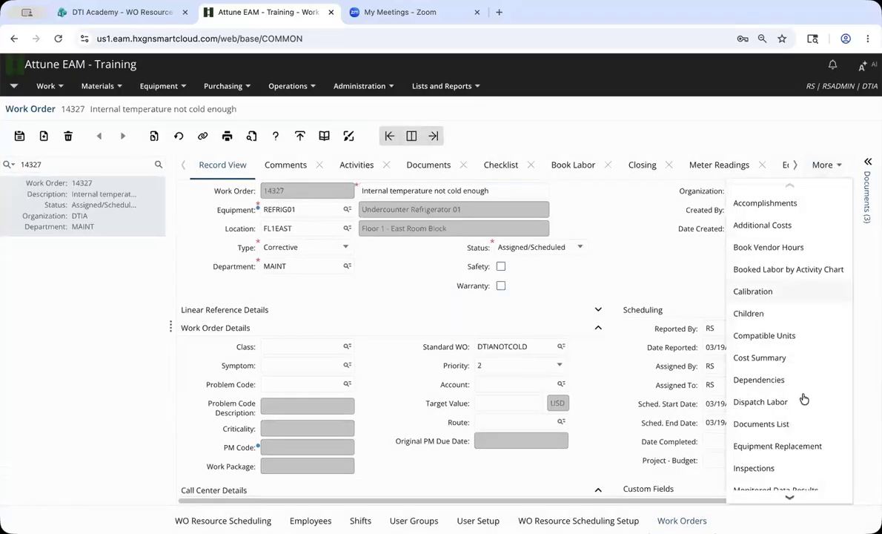
pyautogui.scroll(-2, 802, 392)
pyautogui.scroll(-6, 802, 401)
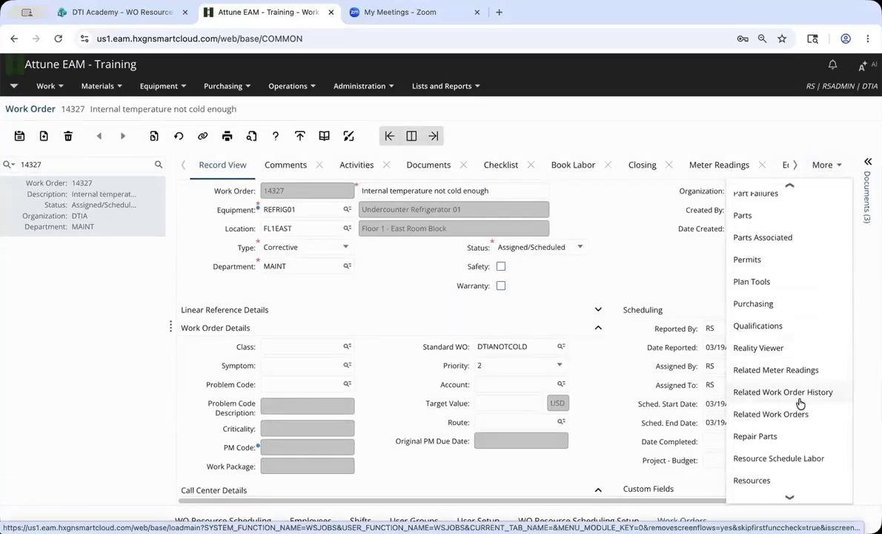
pyautogui.scroll(-2, 801, 407)
pyautogui.click(796, 415)
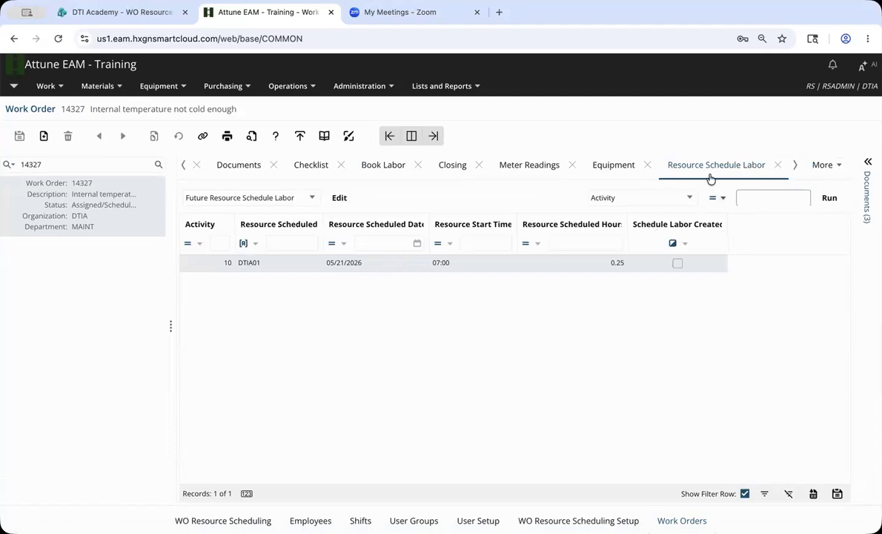
pyautogui.click(222, 521)
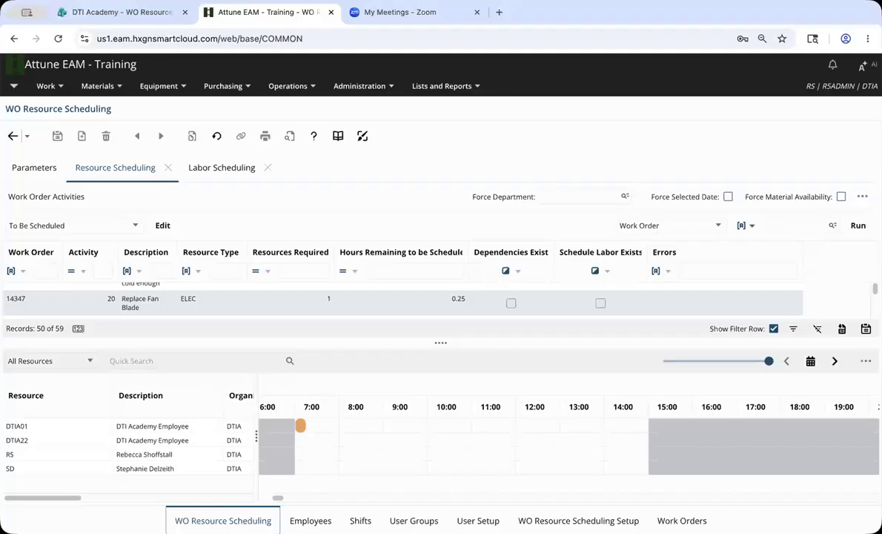
# Approve the MAINT resource schedules covering 05/20/2026–07/18/2026.
pyautogui.click(865, 362)
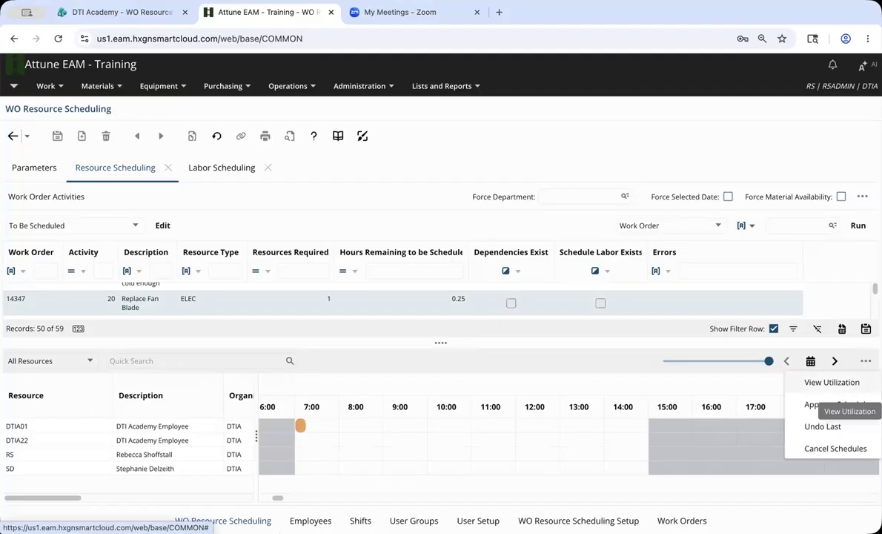
pyautogui.click(839, 407)
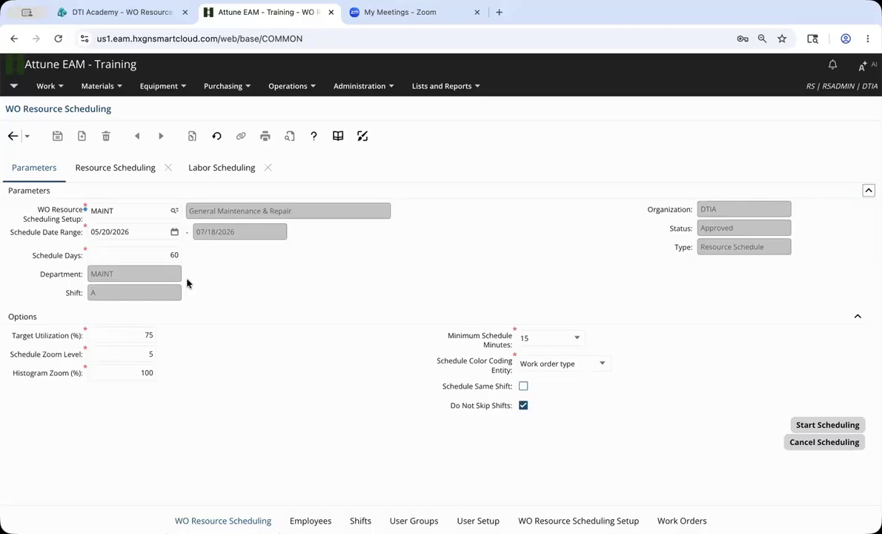
# Start labor scheduling with setup MAINT-LS, start date 05/20/2026, for 7 days.
pyautogui.click(174, 211)
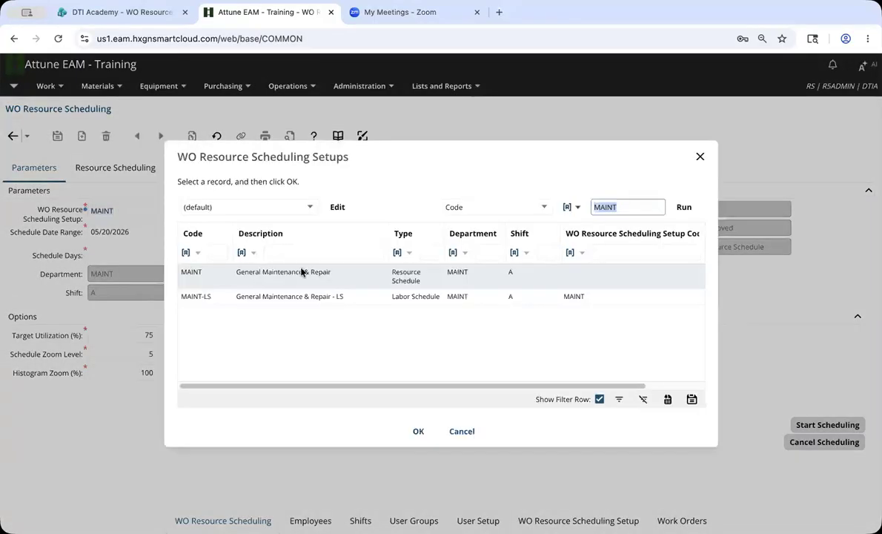
pyautogui.doubleClick(460, 301)
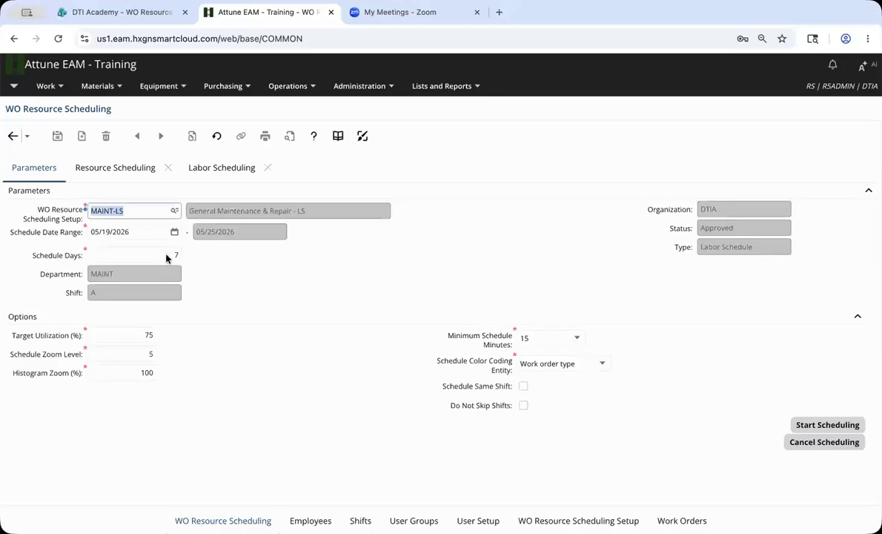
pyautogui.press('Tab')
pyautogui.write('05/20/2026')
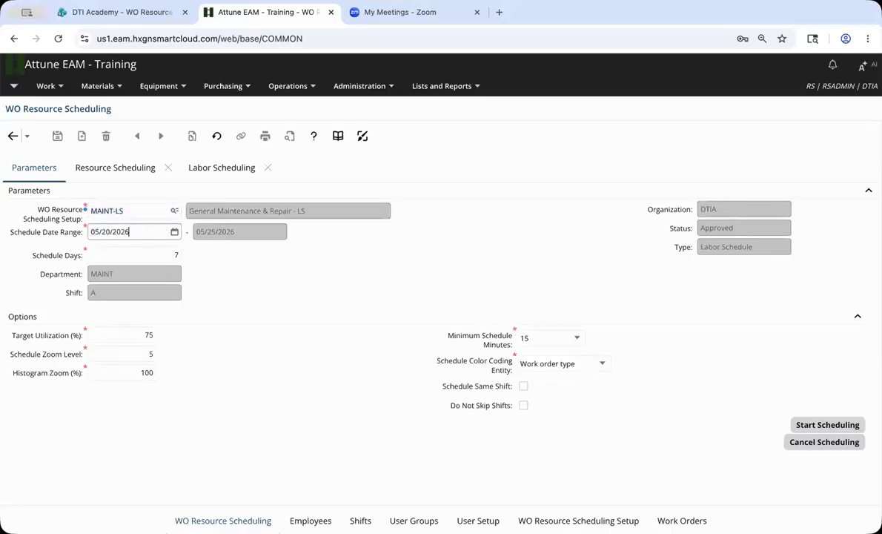
pyautogui.press('Tab')
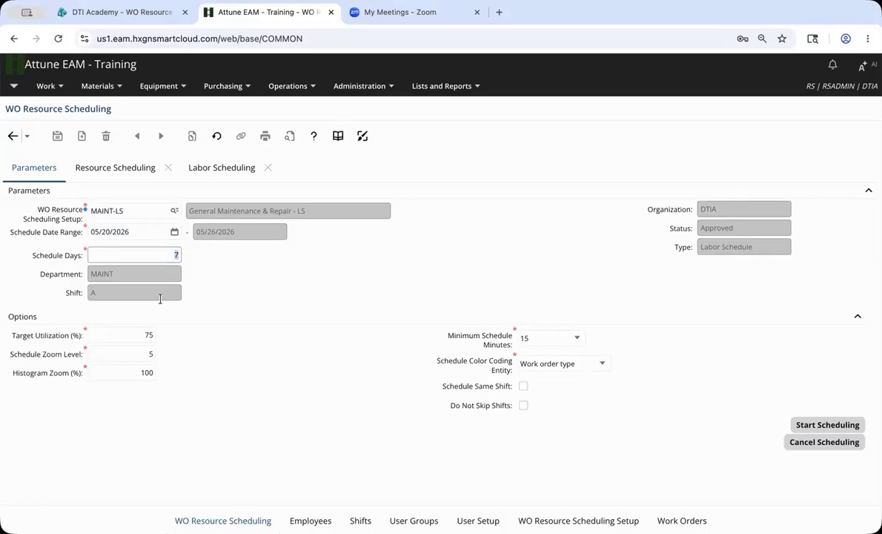
pyautogui.click(612, 477)
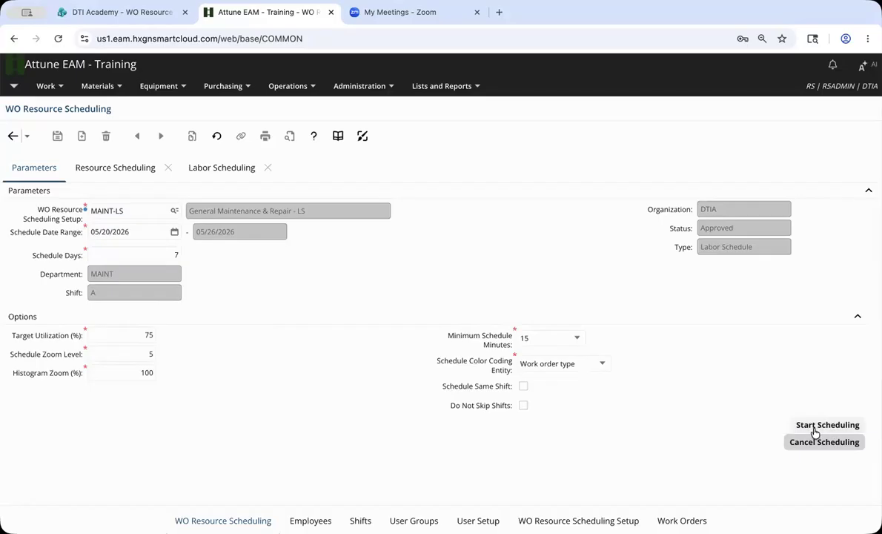
pyautogui.click(816, 430)
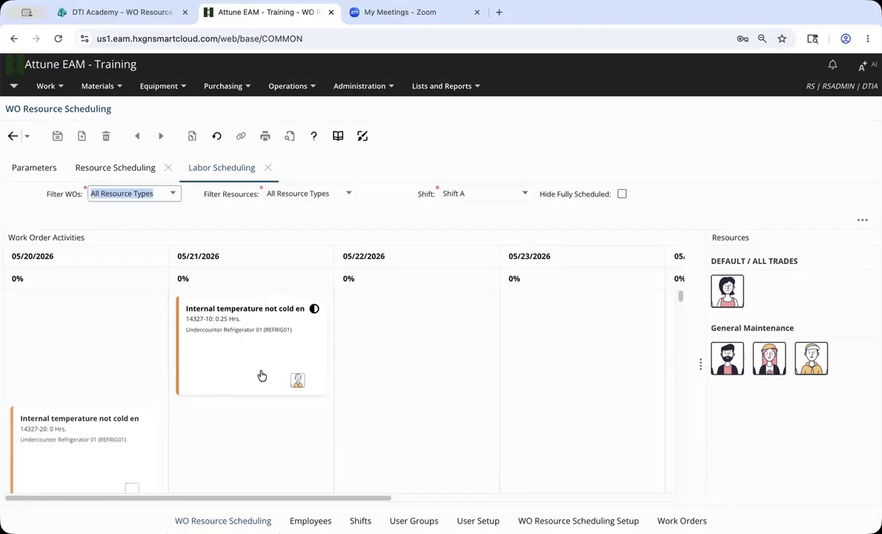
# Assign the DEFAULT / ALL TRADES employee to activity 14327-20 for one day.
pyautogui.scroll(-1, 262, 375)
pyautogui.scroll(-1, 262, 375)
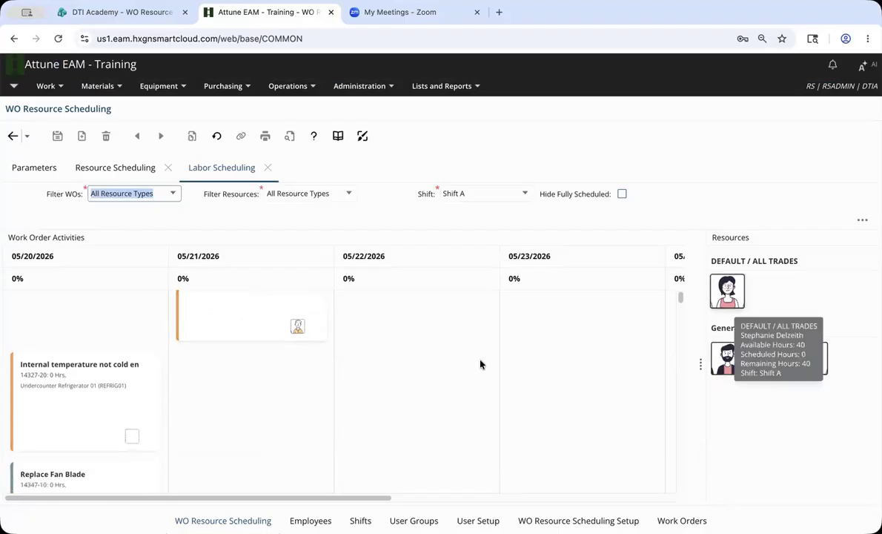
pyautogui.moveTo(730, 294); pyautogui.dragTo(134, 431)
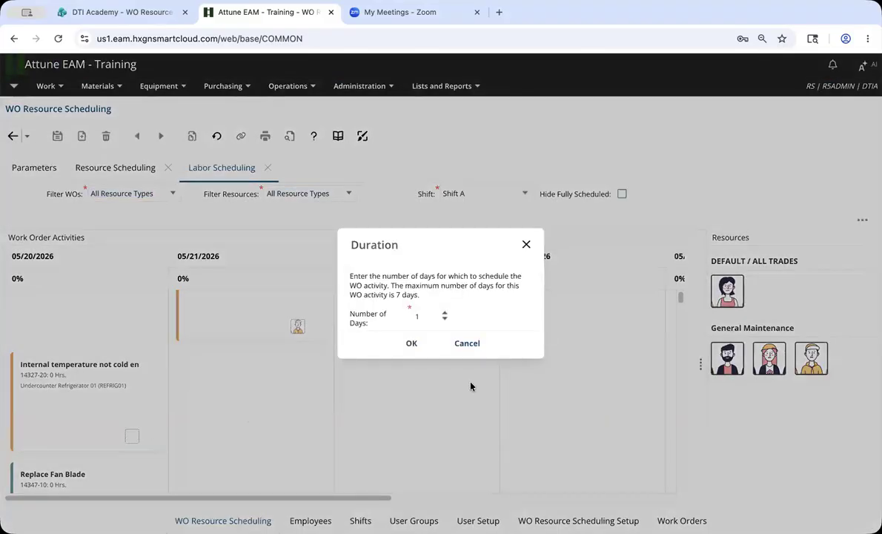
pyautogui.click(411, 345)
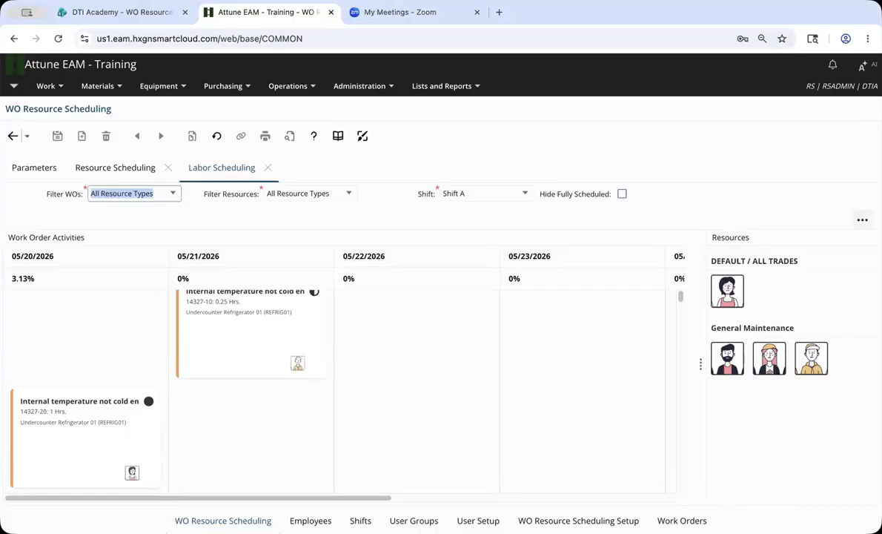
# Accept the resource schedules to create labor schedule records for work order 14327.
pyautogui.click(862, 219)
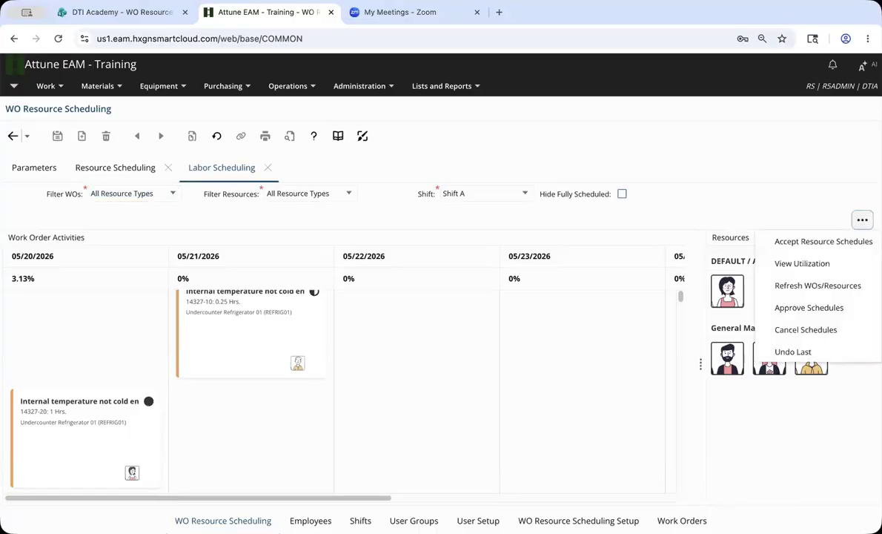
pyautogui.click(801, 243)
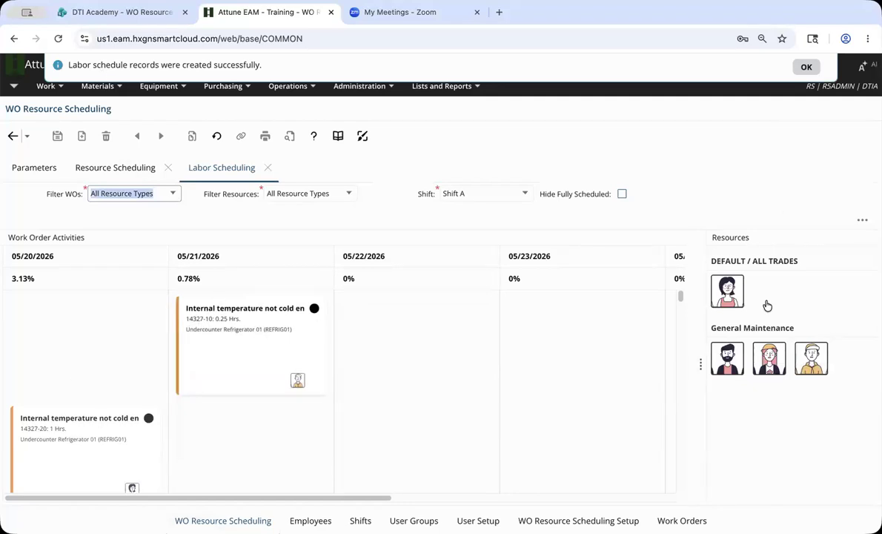
pyautogui.click(682, 520)
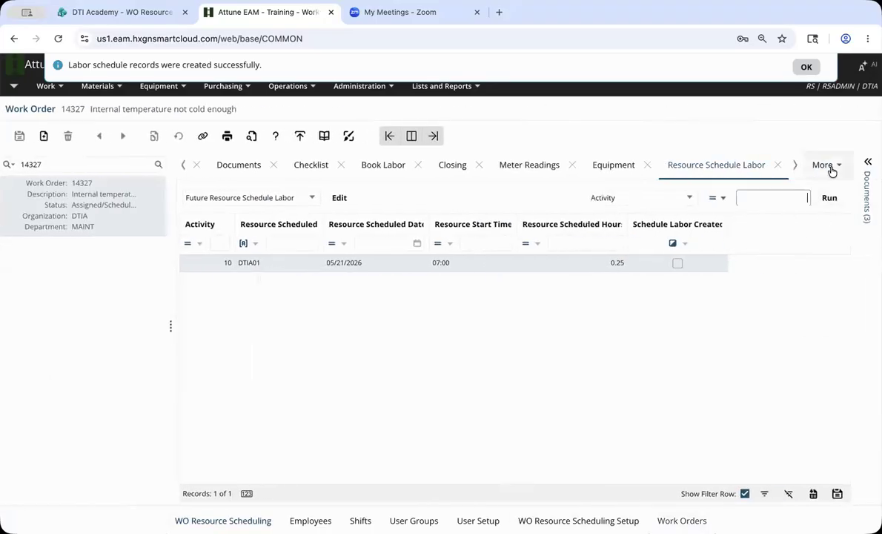
pyautogui.click(831, 172)
pyautogui.scroll(-1, 786, 437)
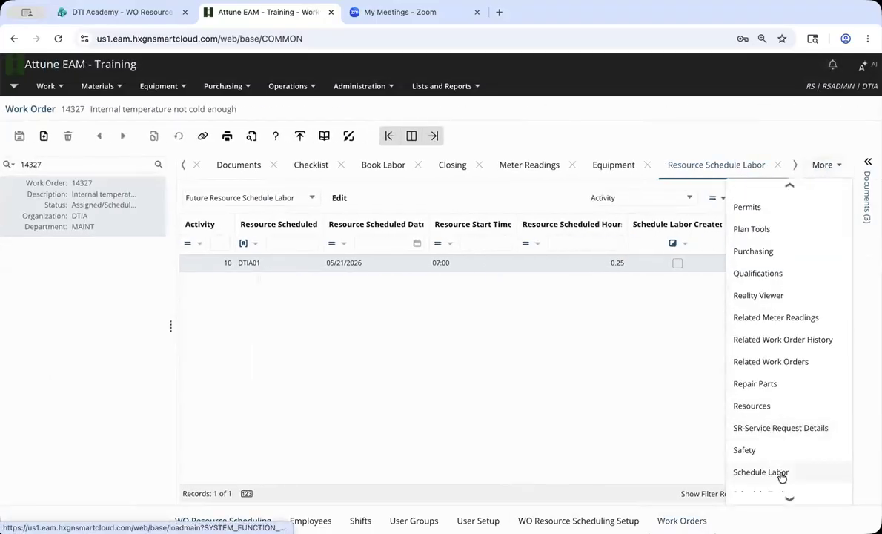
pyautogui.click(780, 474)
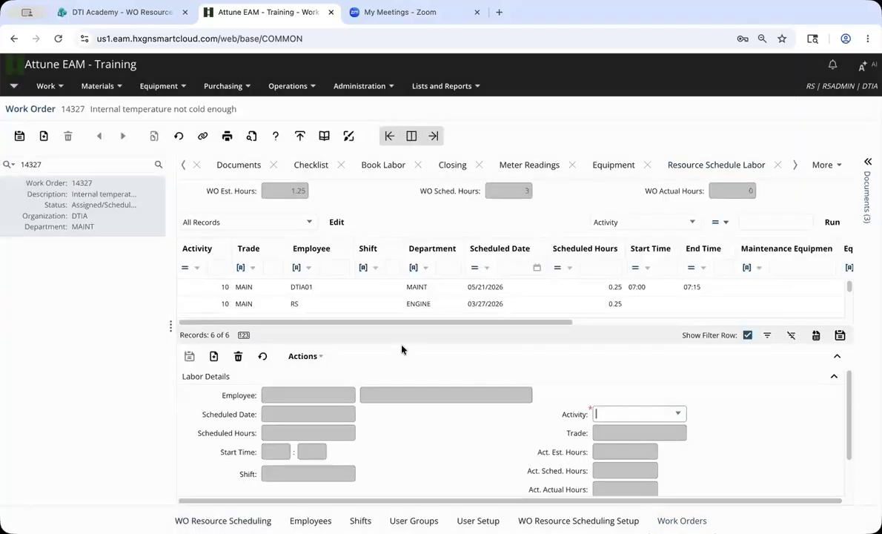
pyautogui.click(439, 289)
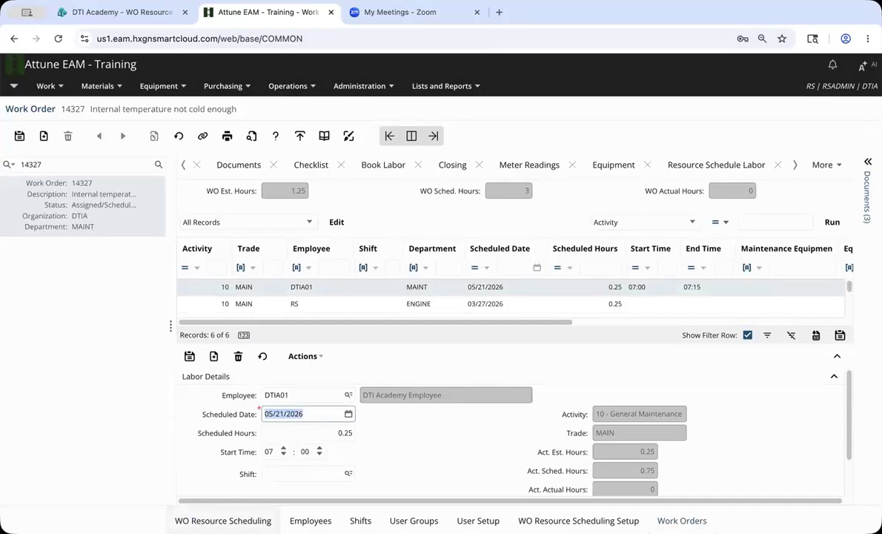
pyautogui.click(223, 521)
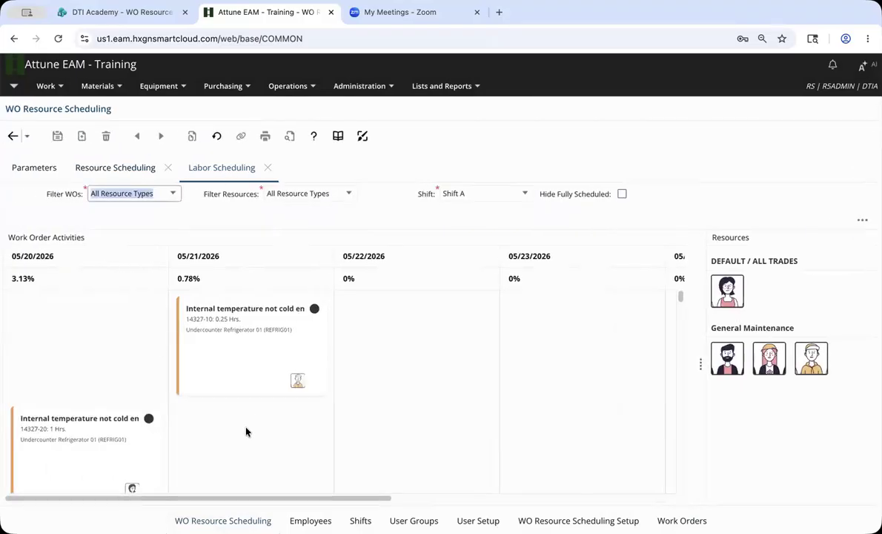
# Schedule an employee on Replace Fan Blade activity 14347-10 for one day, then approve the MAINT-LS labor schedules.
pyautogui.scroll(-3, 248, 428)
pyautogui.moveTo(769, 358); pyautogui.dragTo(134, 419)
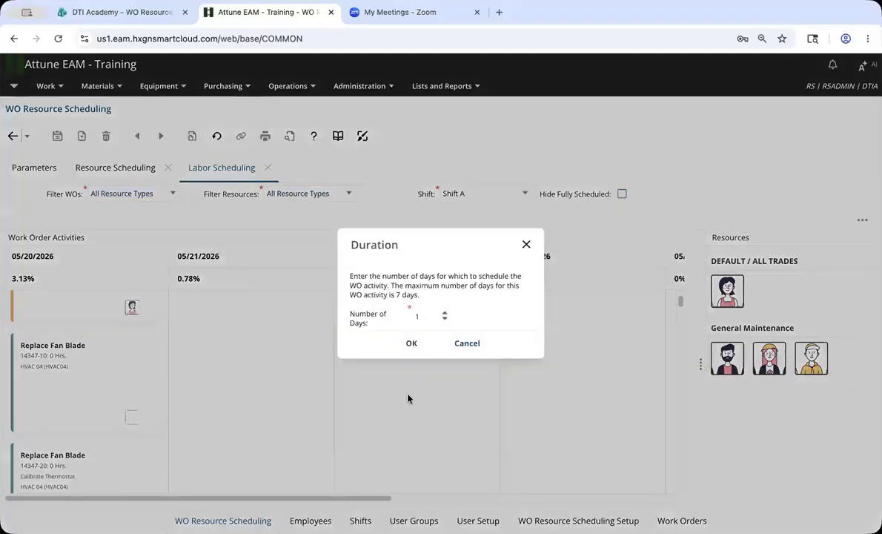
pyautogui.click(412, 342)
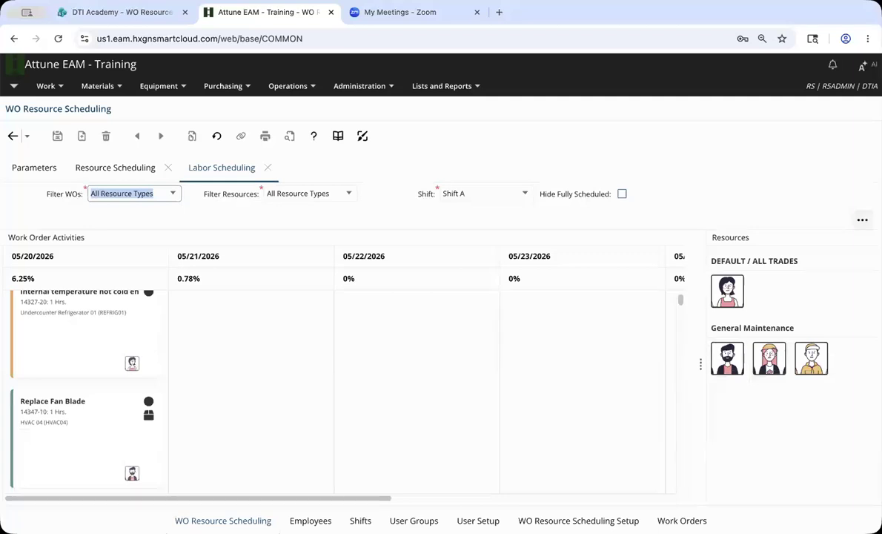
pyautogui.click(862, 220)
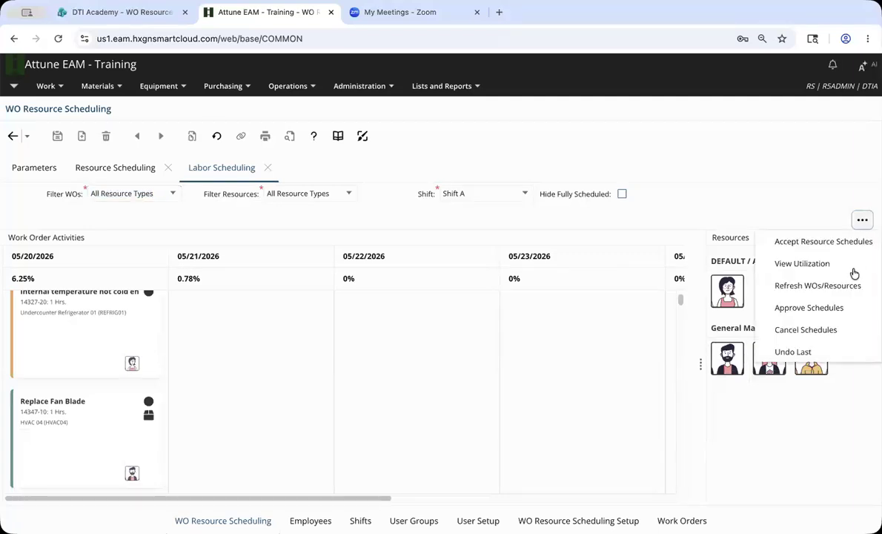
pyautogui.click(846, 310)
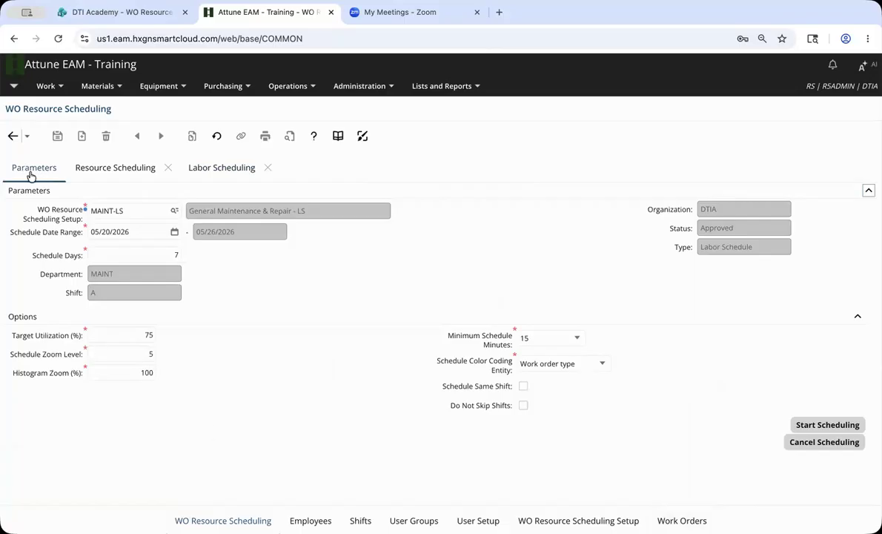
# Switch to the DTI Academy WO Resource Scheduling deck and advance to the Configuration Considerations slide.
pyautogui.click(118, 12)
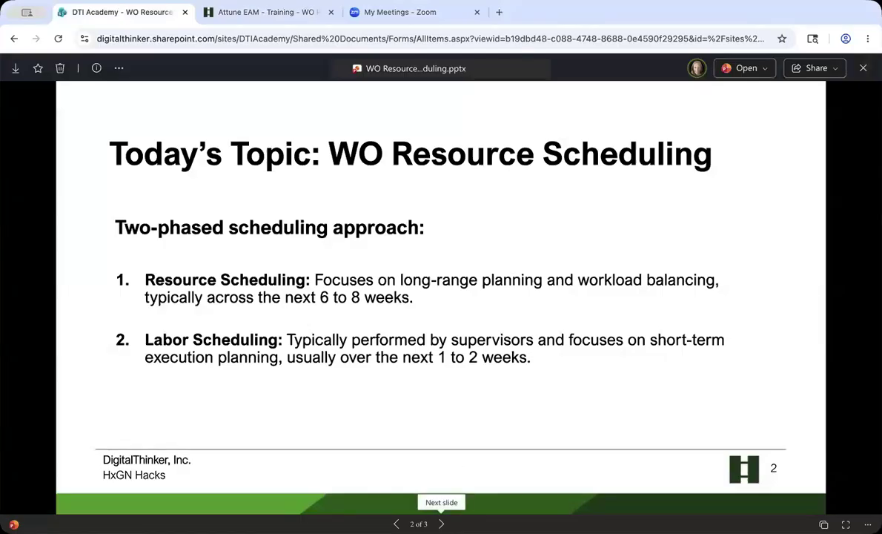
pyautogui.click(441, 523)
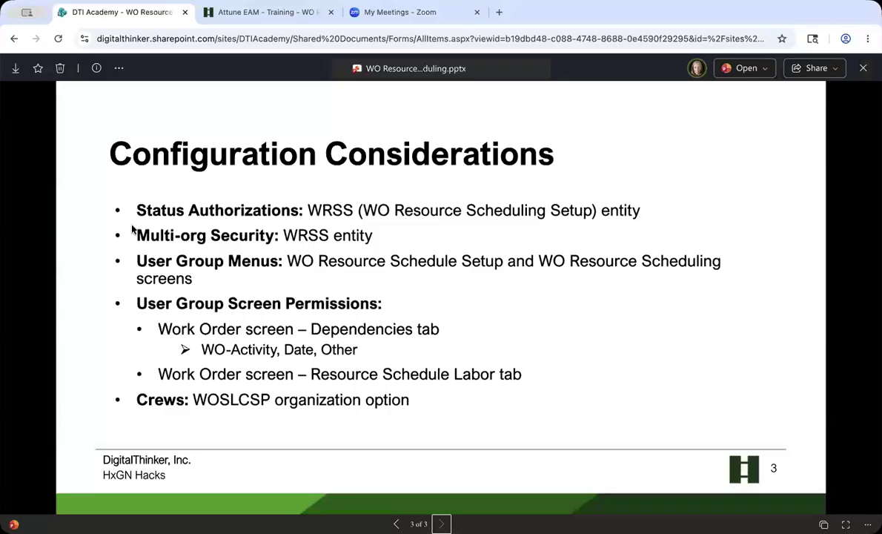